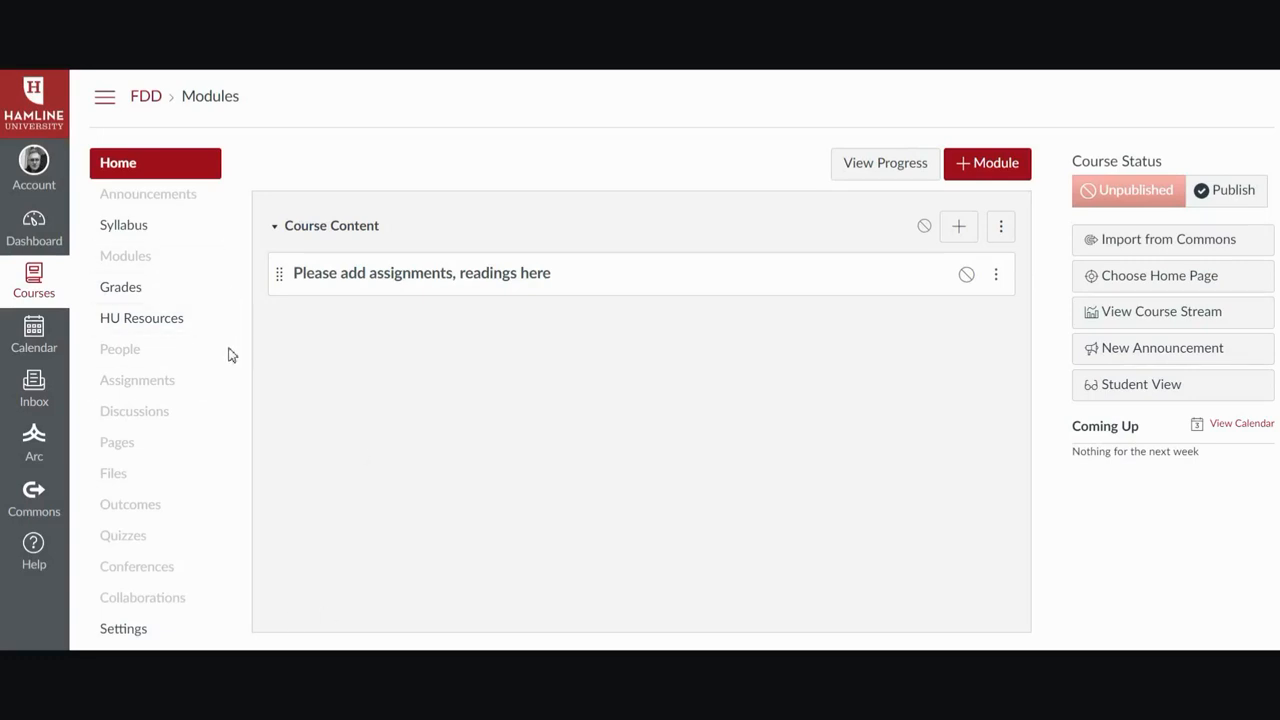
Enable Reading Lists in the course navigation by moving it into the visible items in Settings, and save.
click(124, 638)
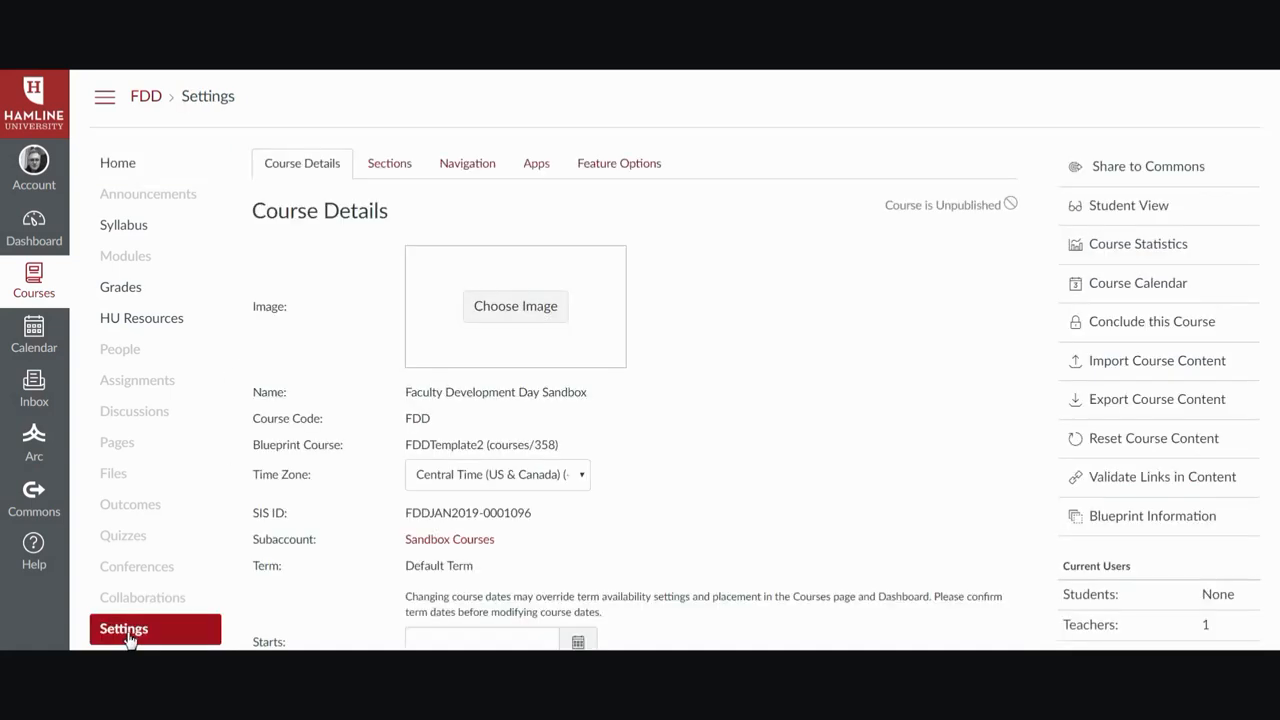
click(468, 165)
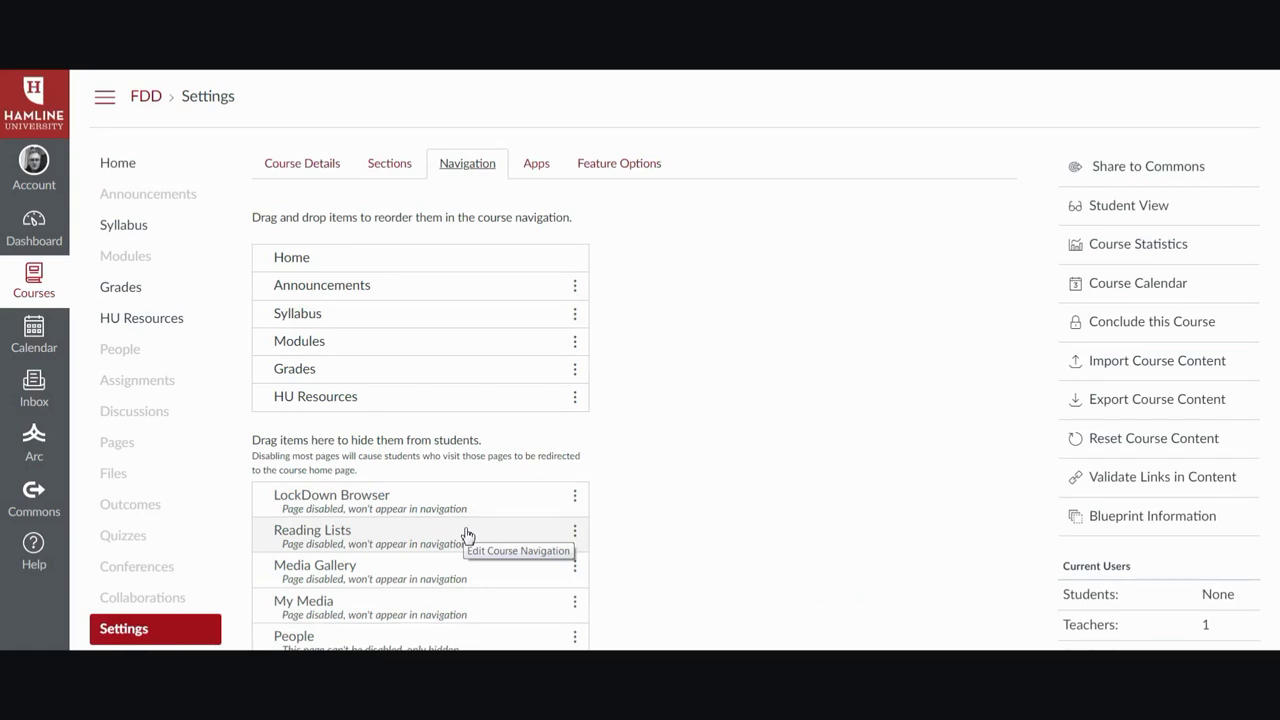
drag(466, 535, 494, 391)
scroll(494, 391, down, 6)
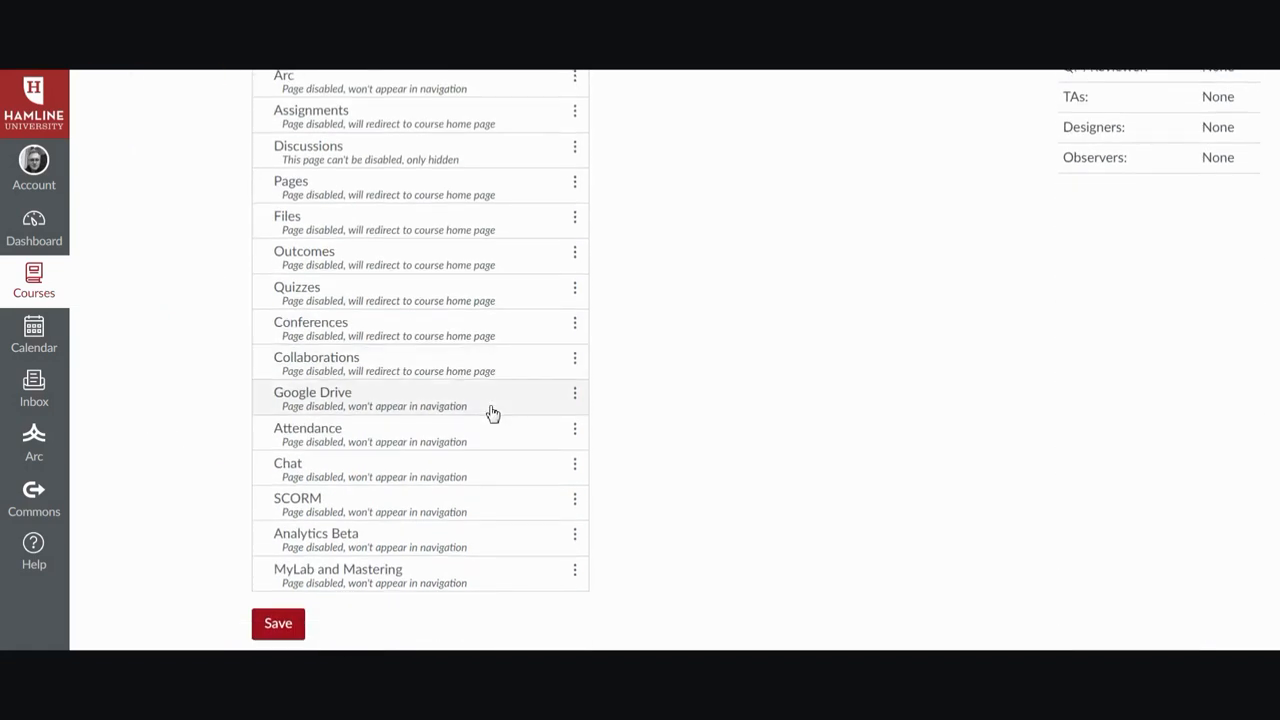
click(279, 625)
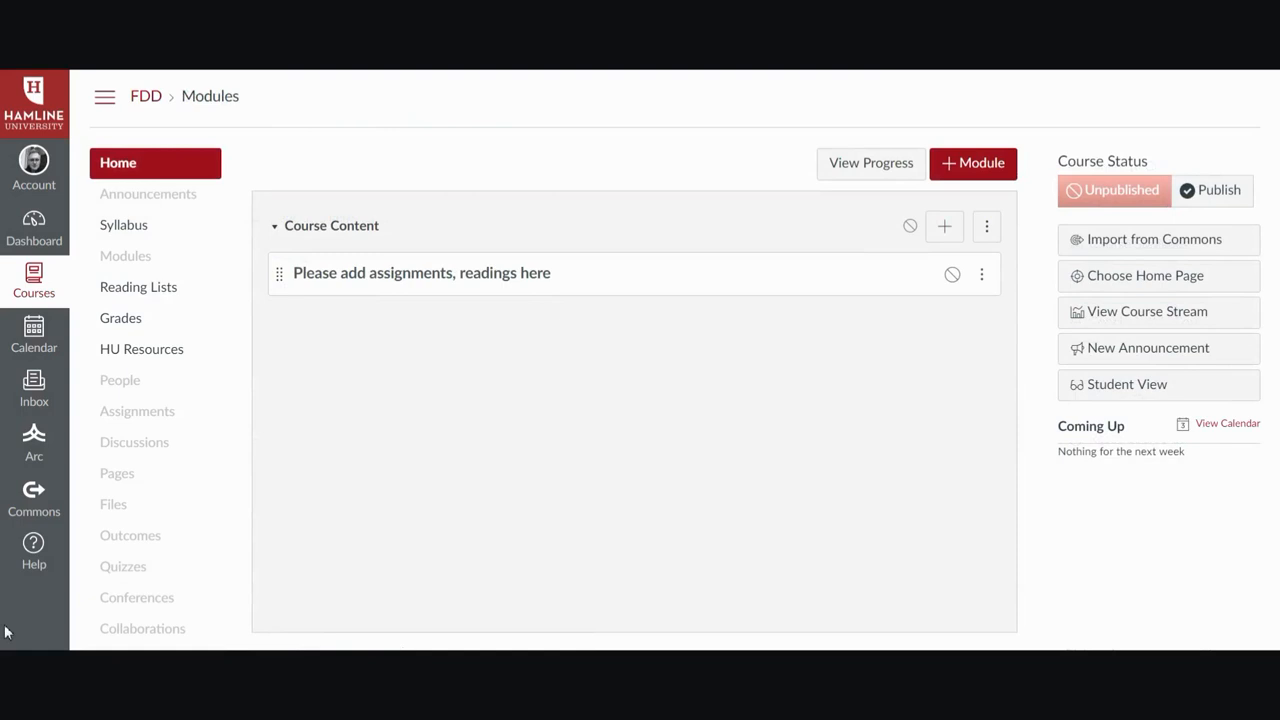
Open Reading Lists and create a new reading list from scratch titled "Test".
click(140, 293)
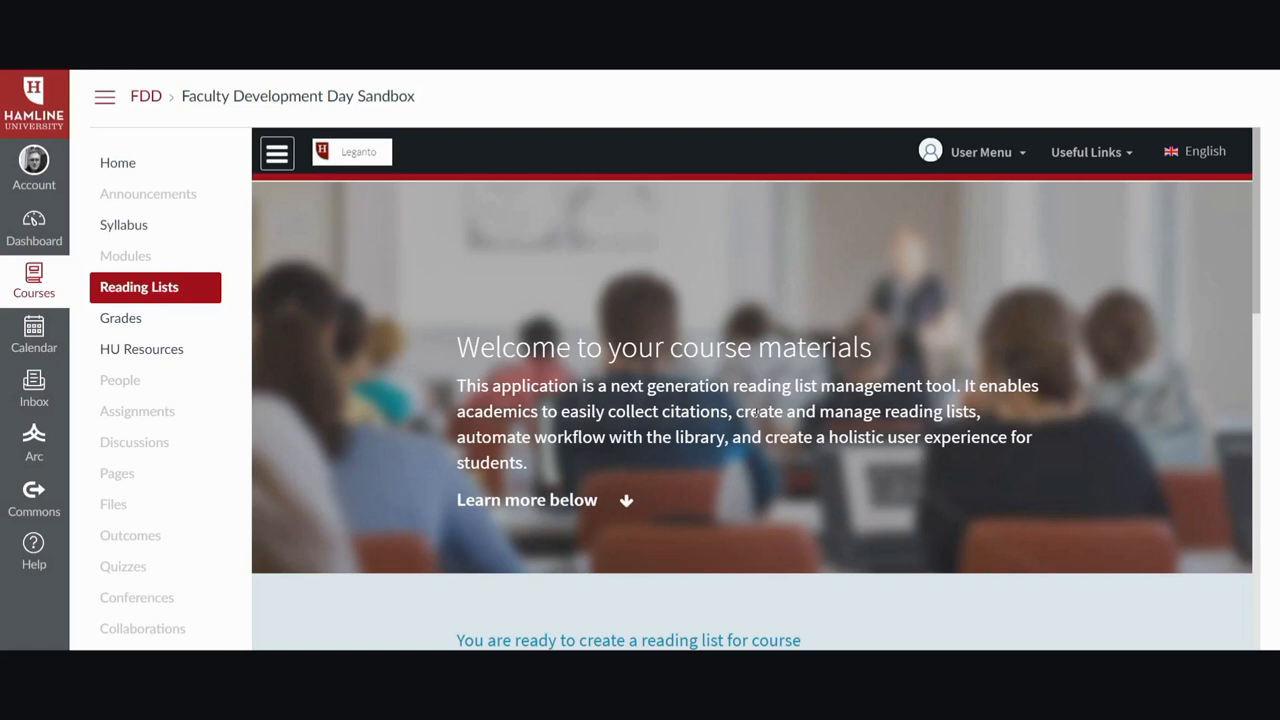
scroll(757, 411, down, 3)
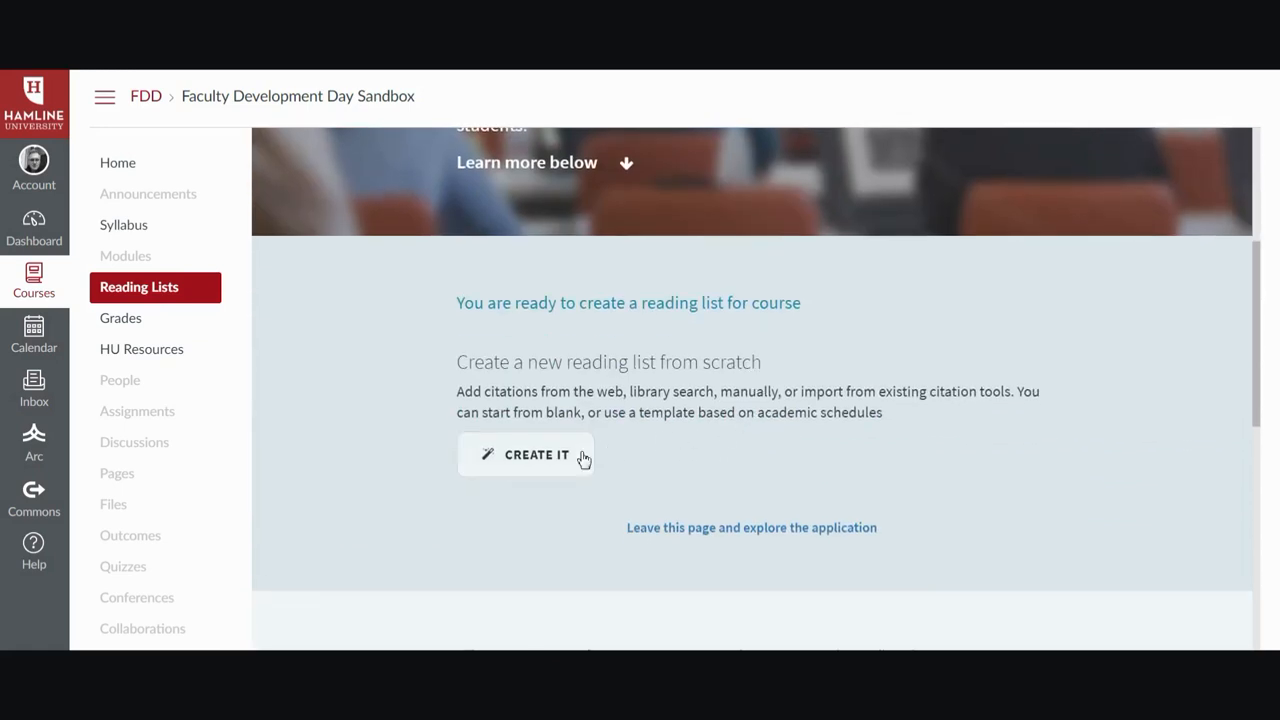
click(541, 463)
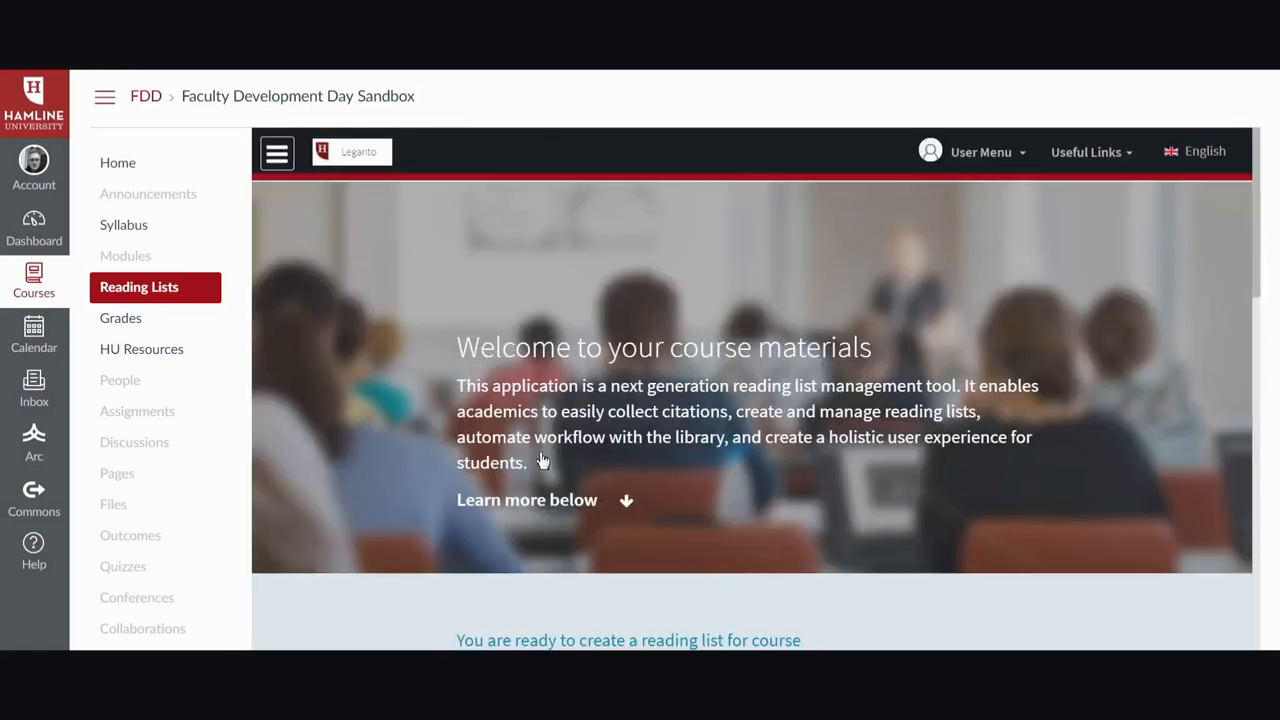
scroll(951, 431, down, 3)
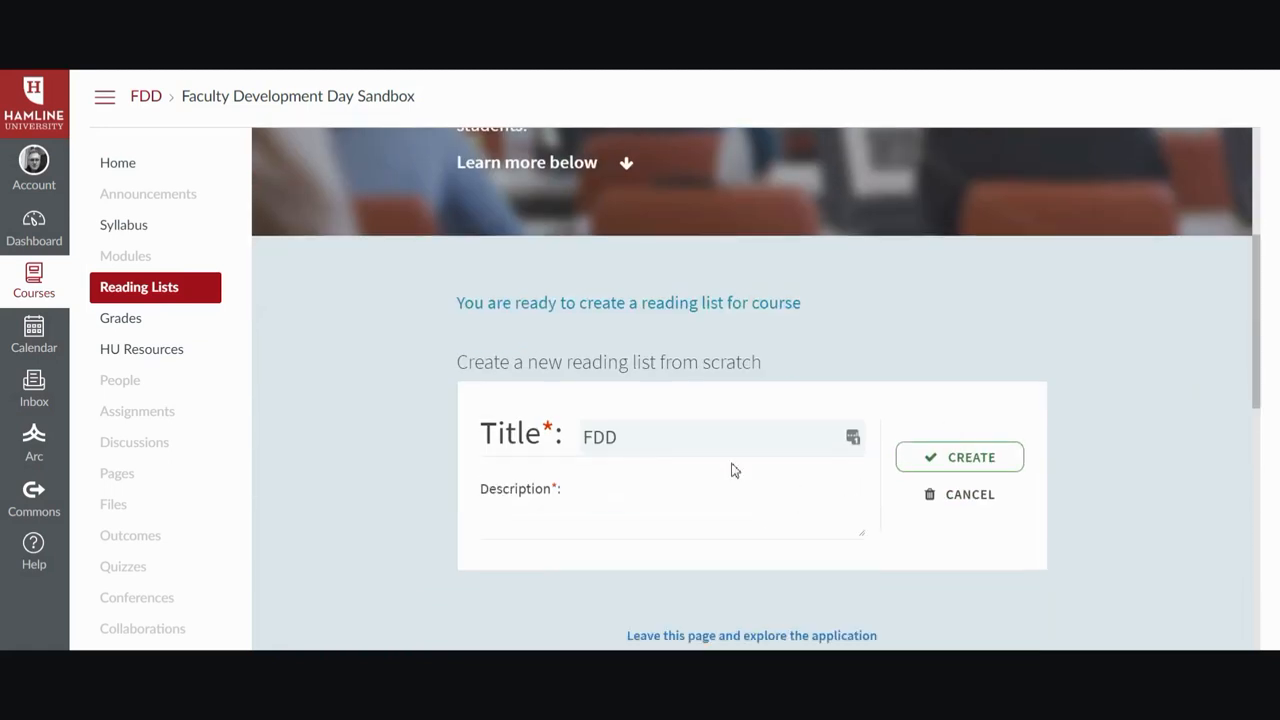
click(751, 443)
key(BackSpace)
key(BackSpace)
key(BackSpace)
text(Test)
click(980, 466)
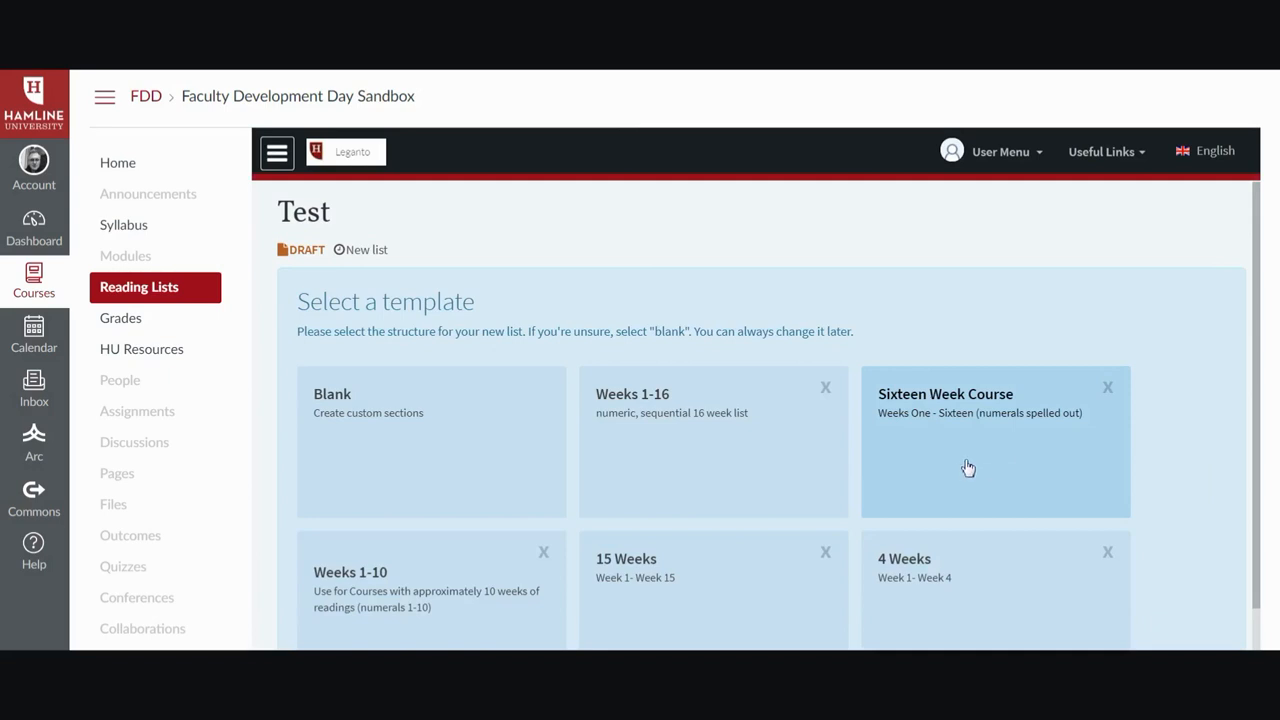
Choose the Blank template and add a new section titled "week one".
click(449, 452)
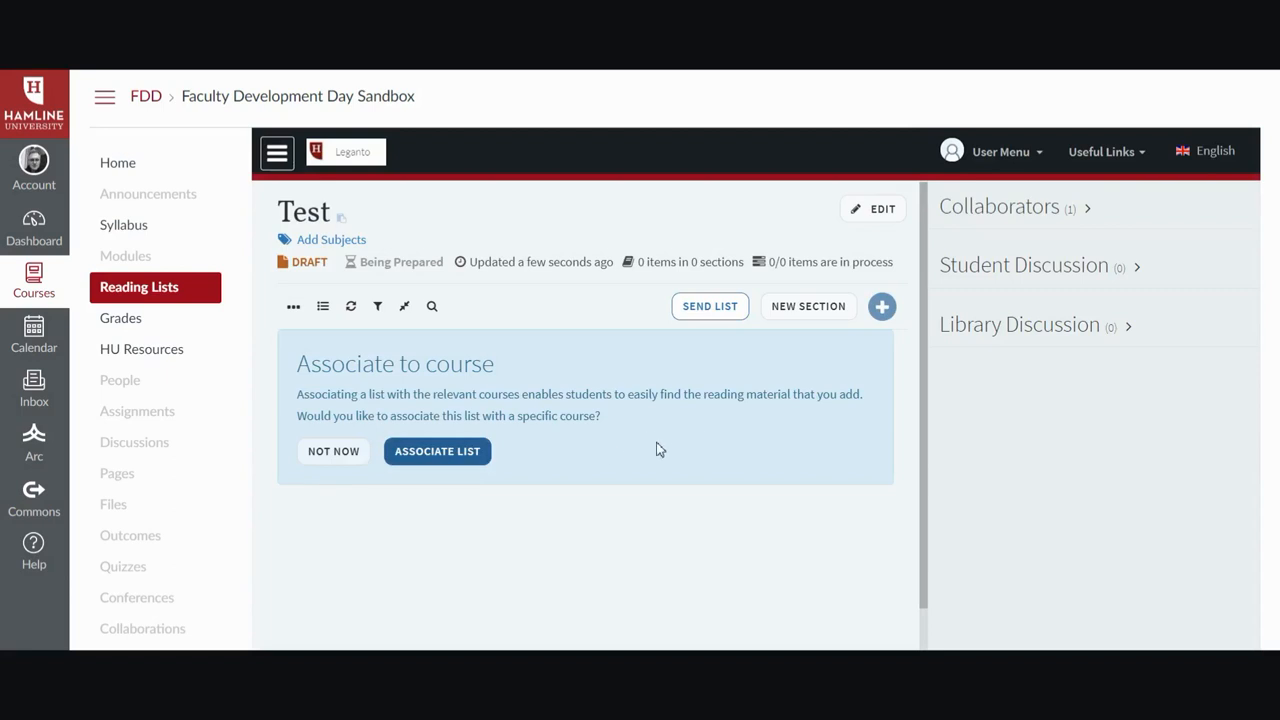
click(804, 308)
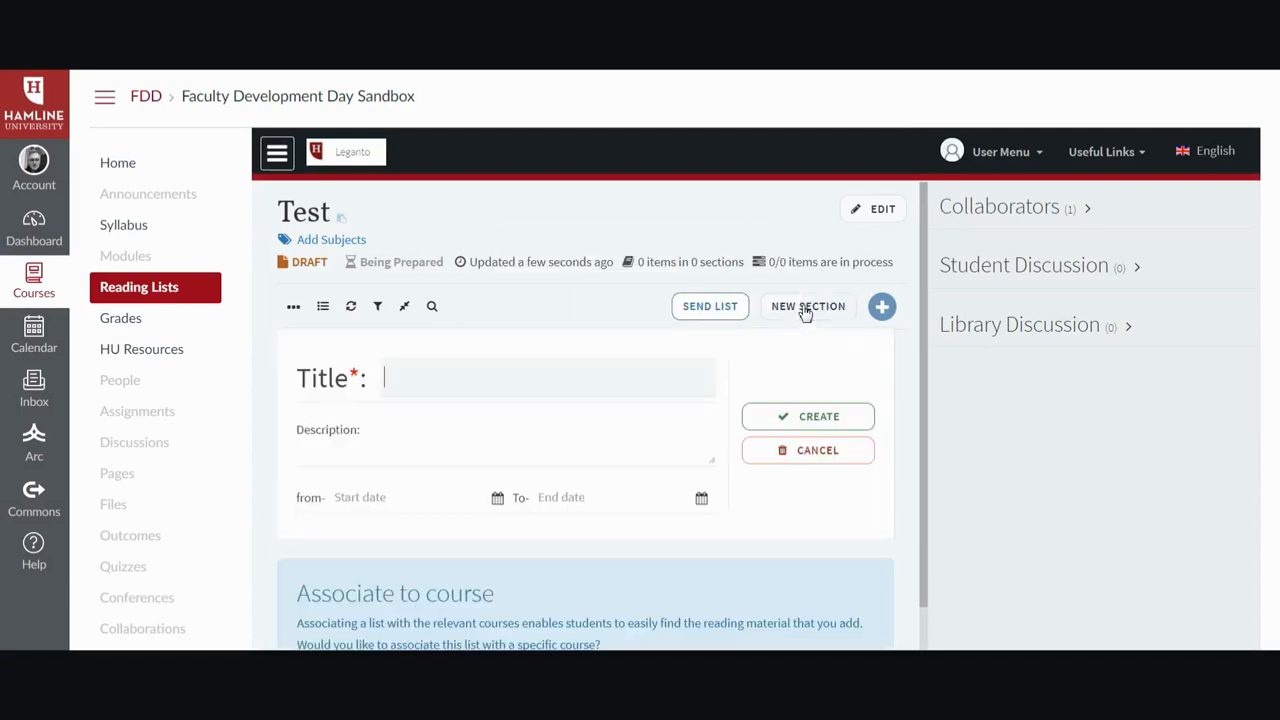
text(we)
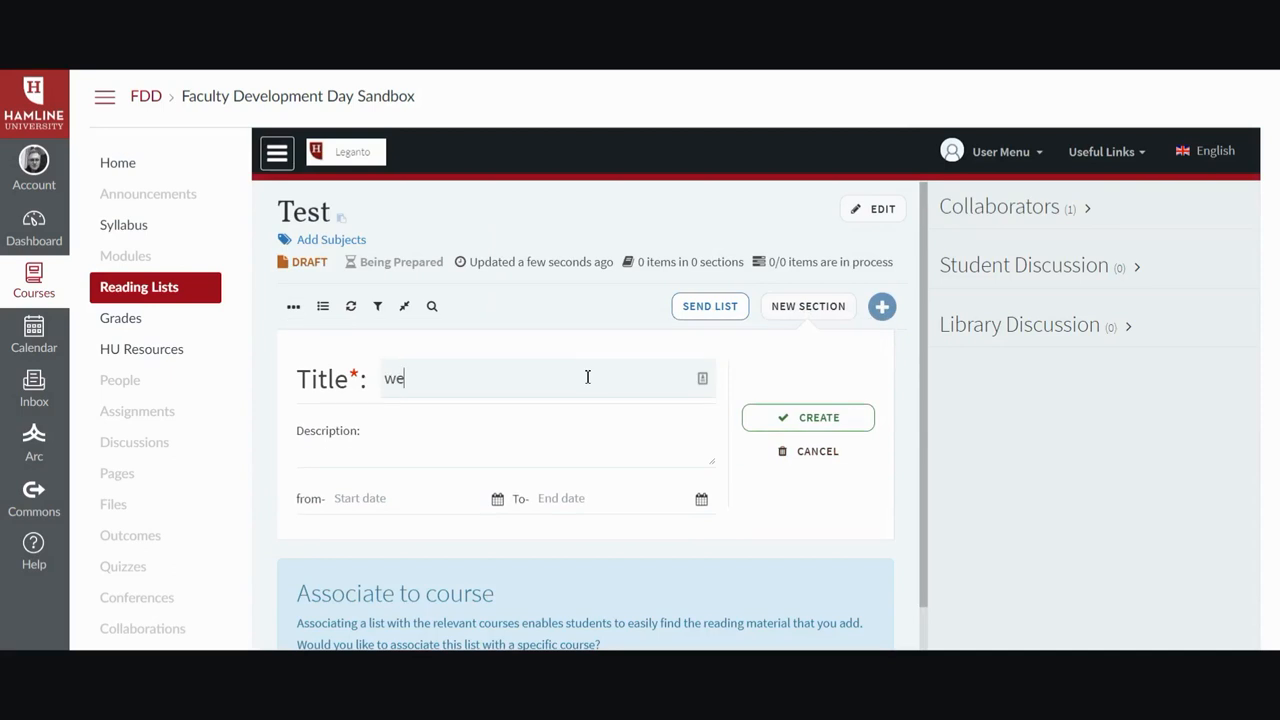
text(ek one)
click(858, 425)
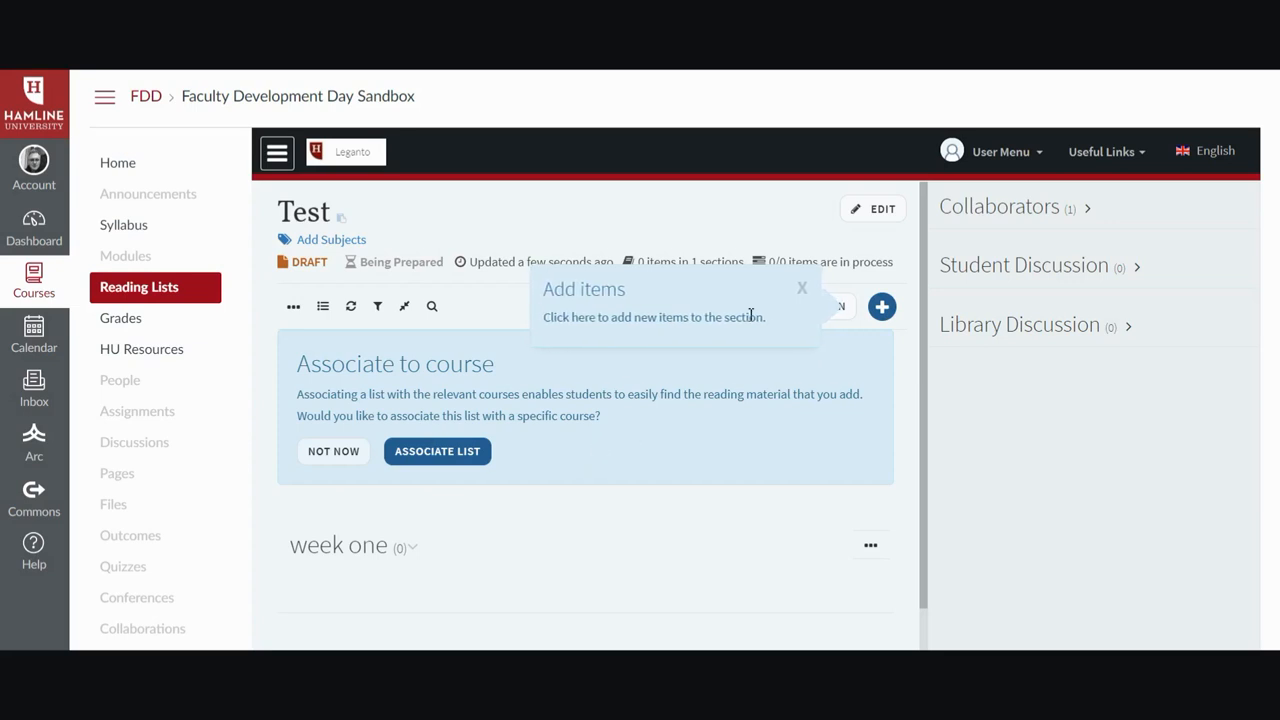
Open the add-items panel and search CLICsearch for "Critical Literacy".
click(884, 312)
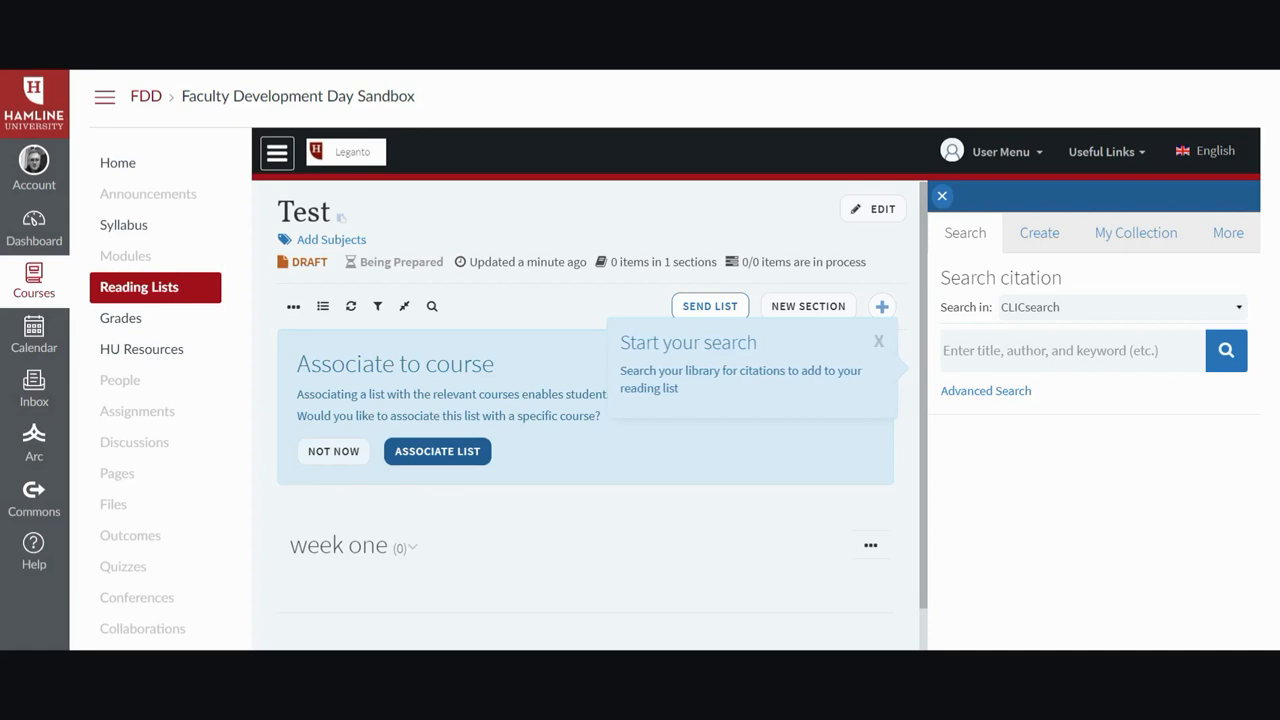
click(978, 393)
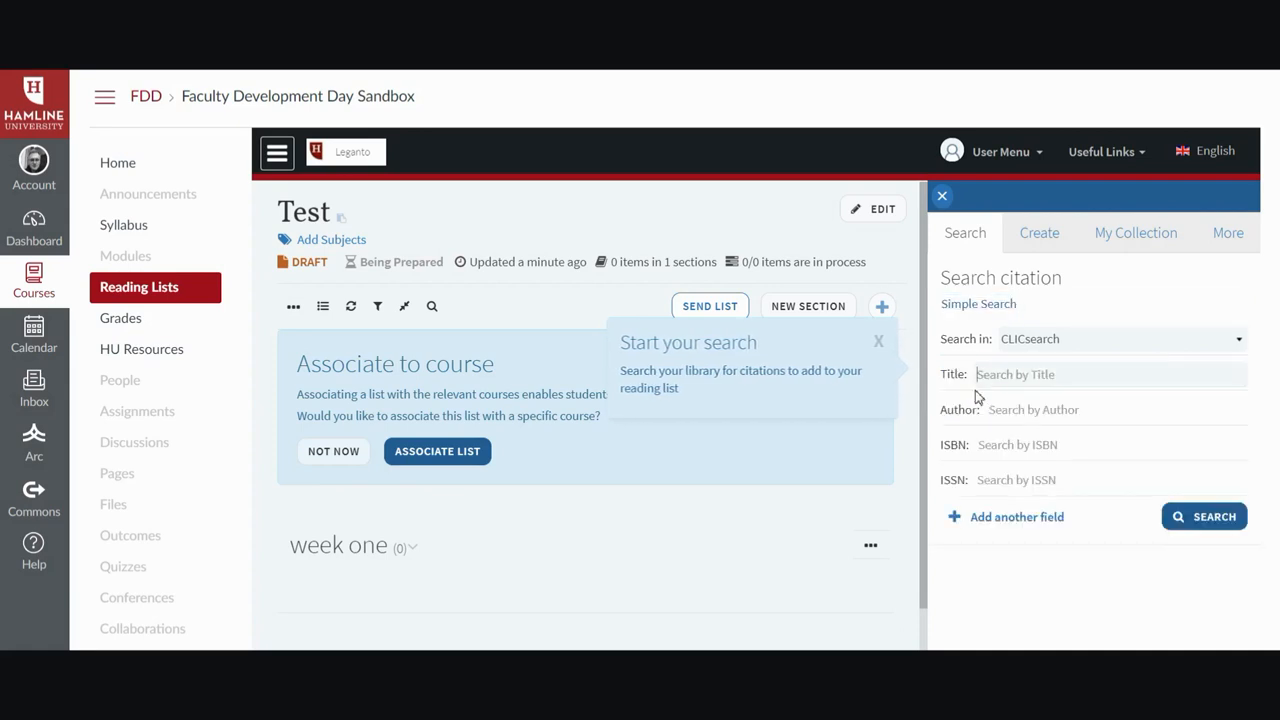
click(1008, 306)
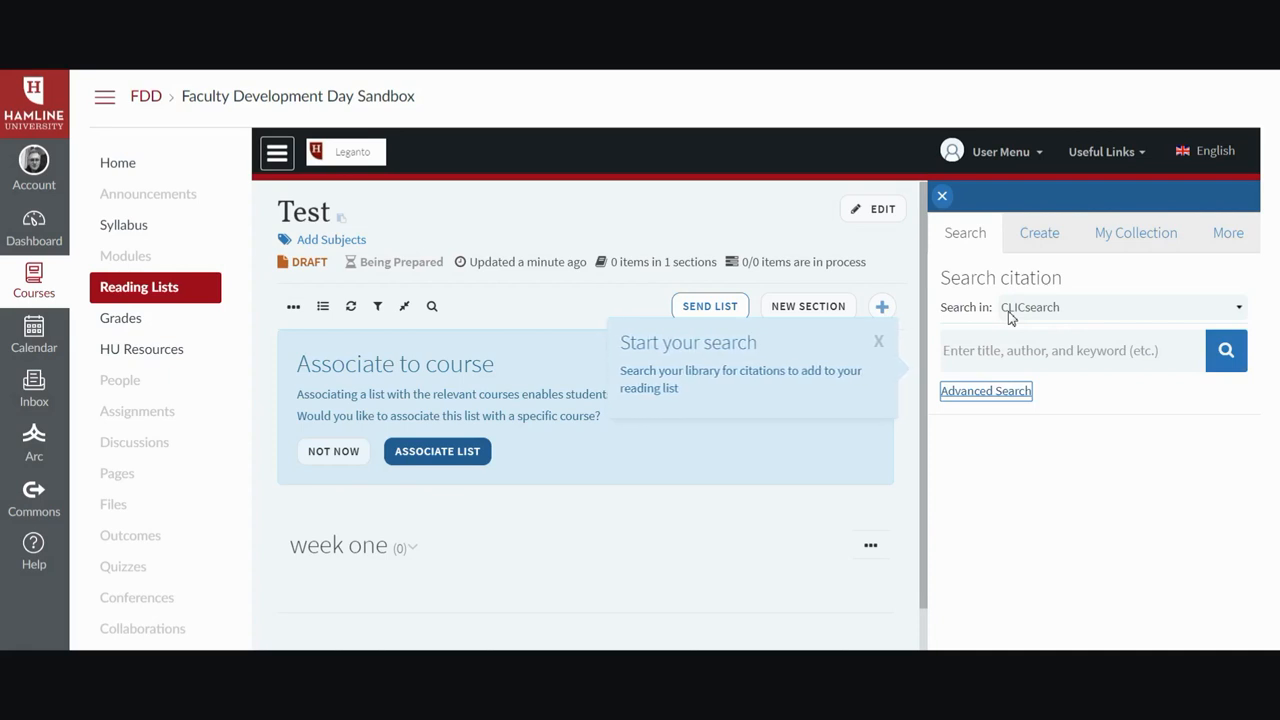
click(1008, 350)
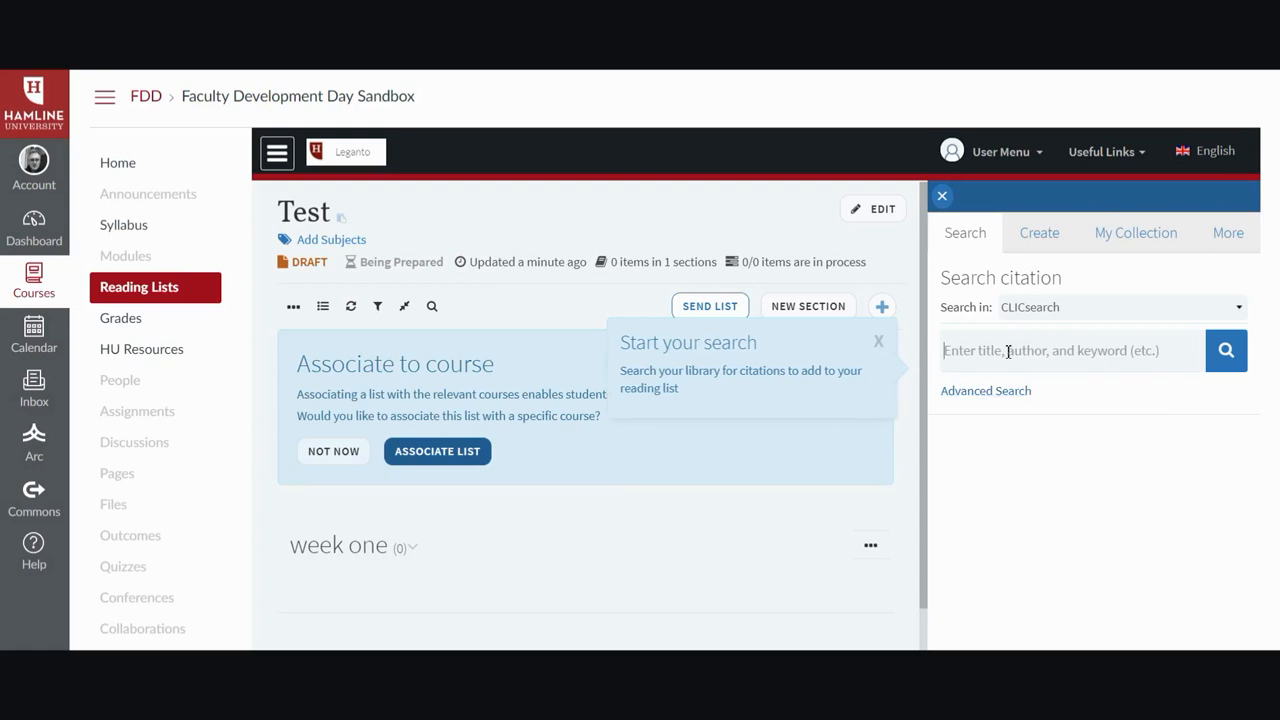
right_click(1008, 351)
click(1040, 451)
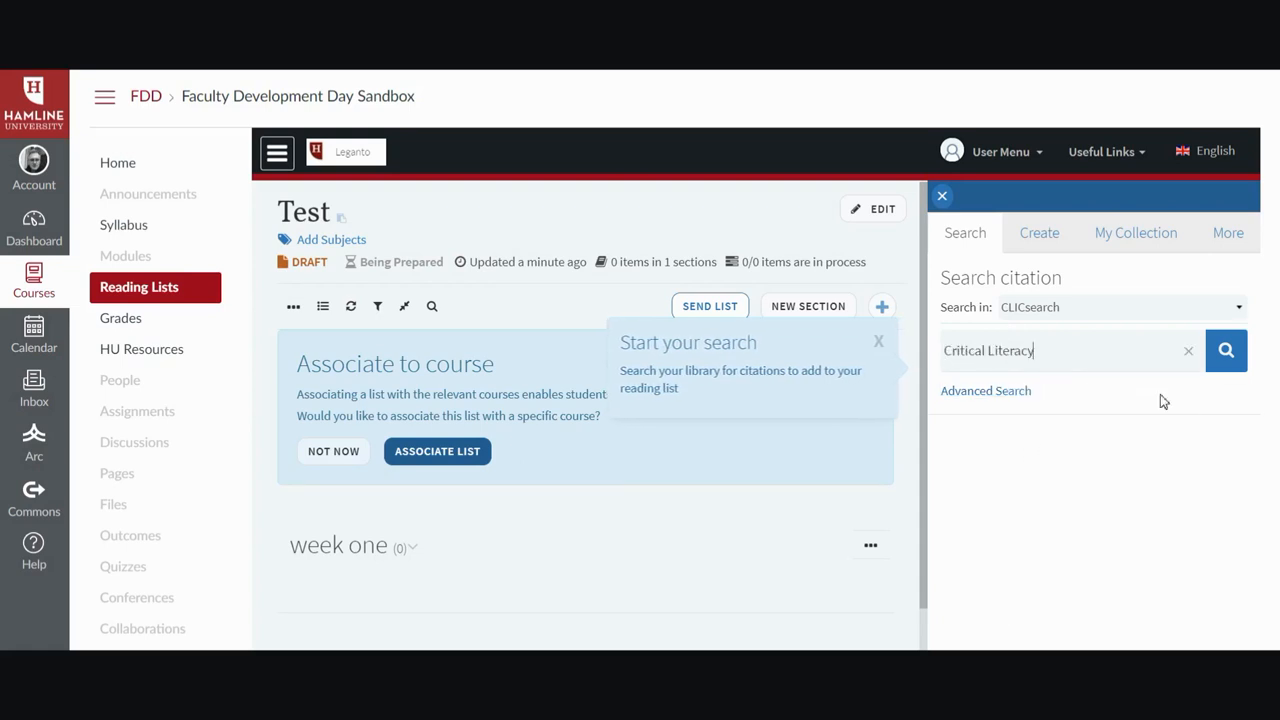
click(1223, 356)
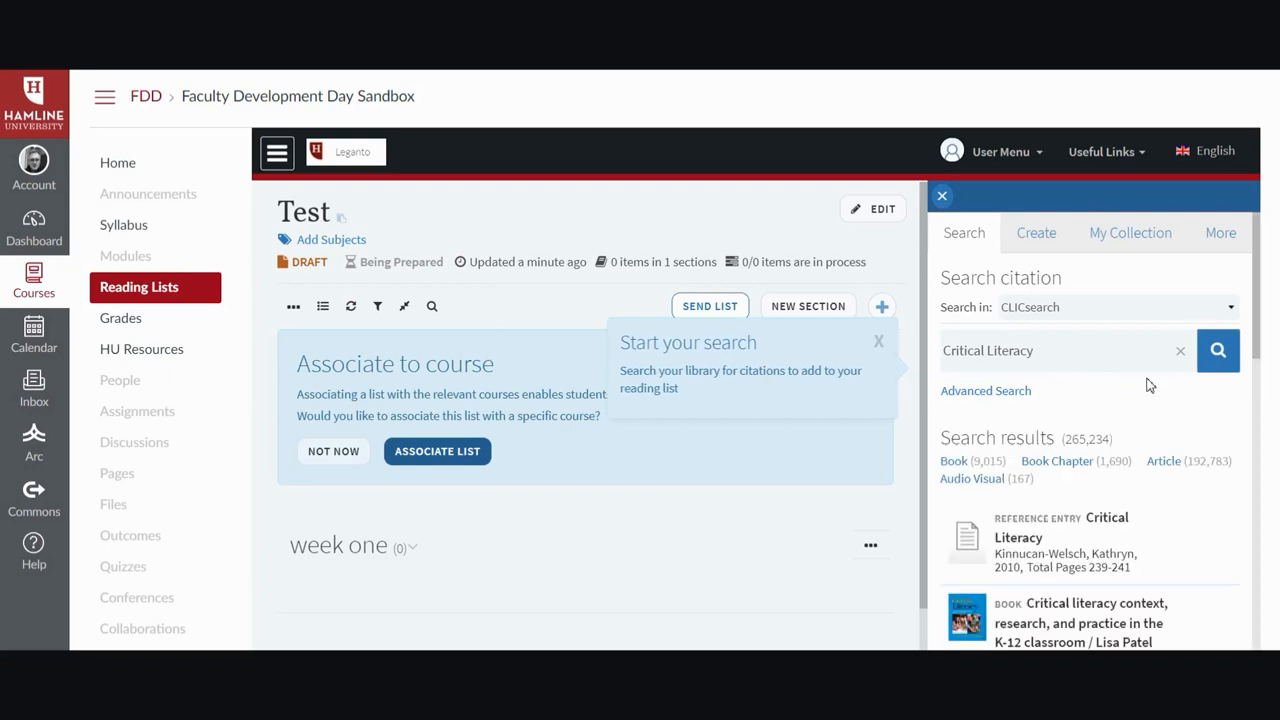
Drag four search results into the week one section of the list.
scroll(1136, 391, down, 3)
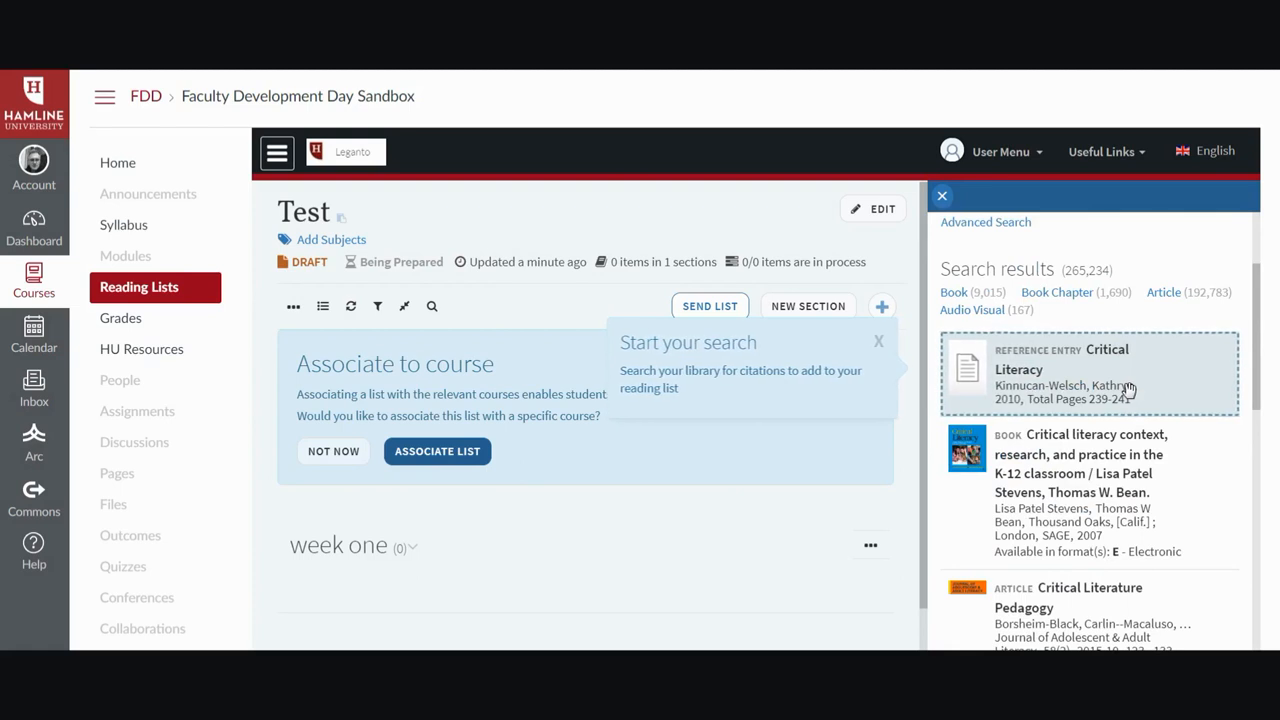
drag(1106, 465, 412, 556)
drag(1060, 509, 394, 566)
scroll(1150, 520, down, 2)
drag(1090, 460, 580, 534)
drag(1083, 555, 678, 530)
Add the "Reading the World: Toward a Praxis of Inquiry" article to the week one section.
scroll(1085, 530, down, 3)
click(1135, 479)
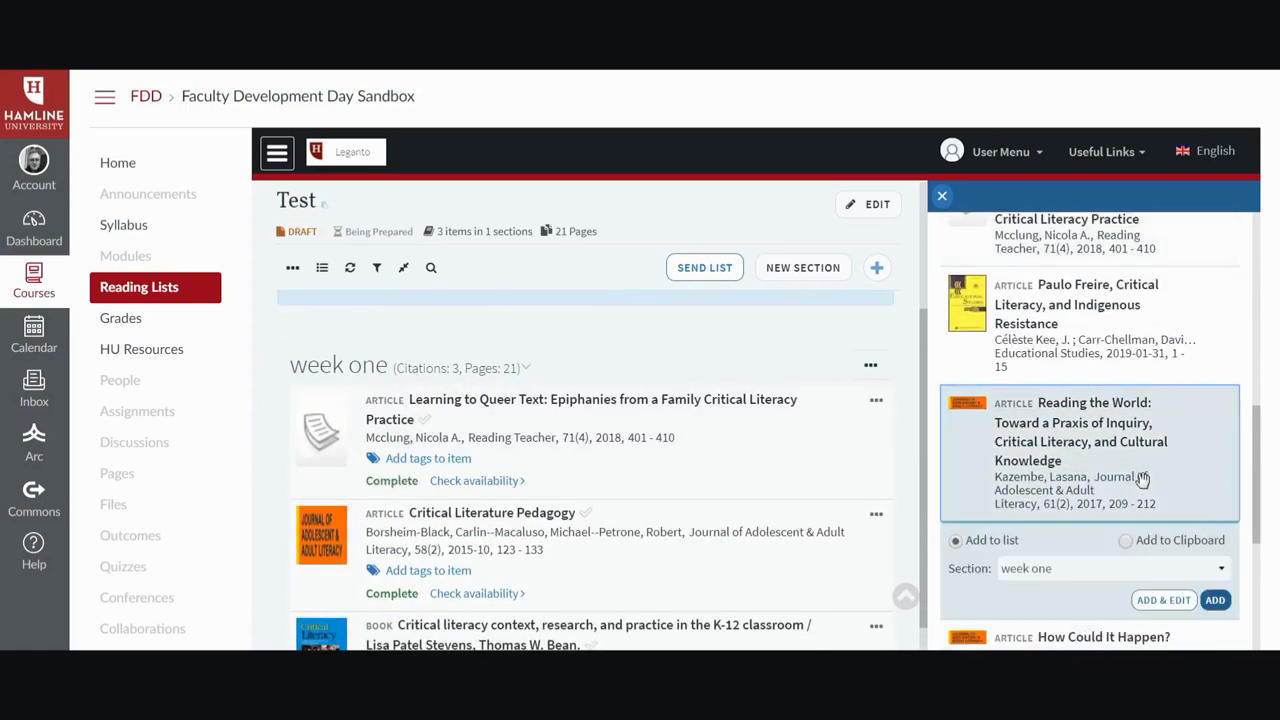
click(1212, 601)
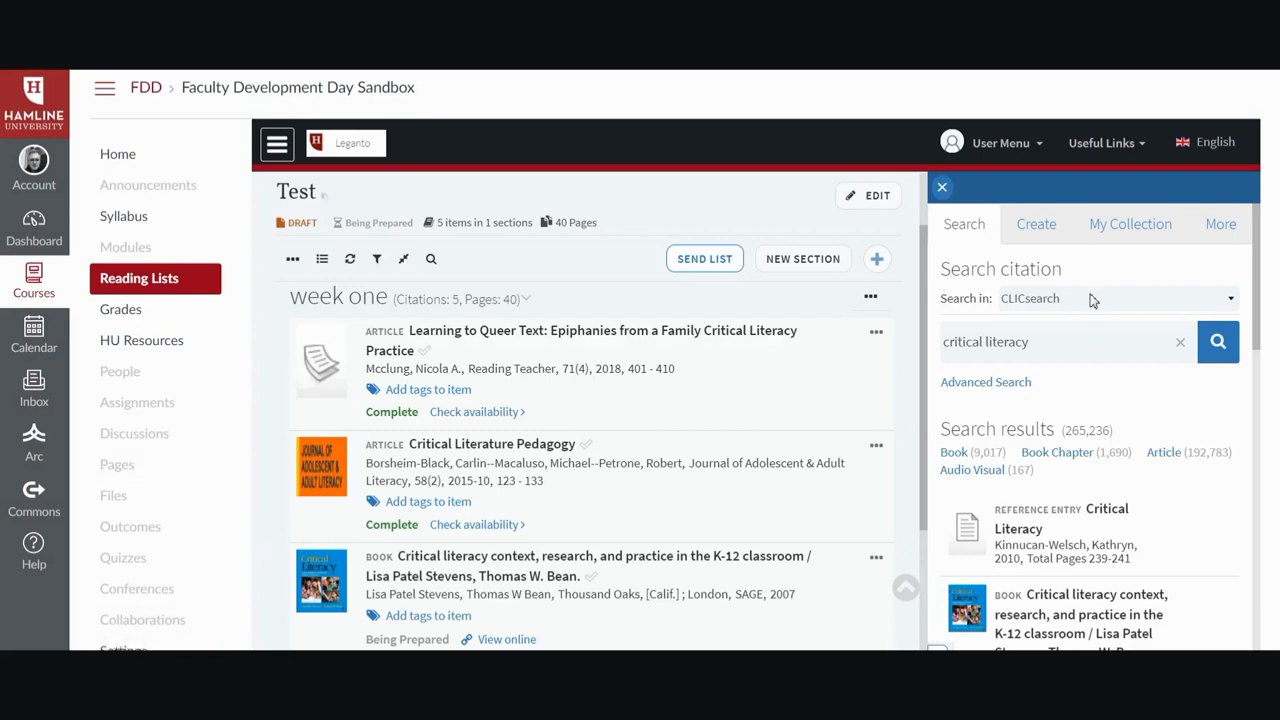
Open the Create citation form to view its fields.
click(1040, 226)
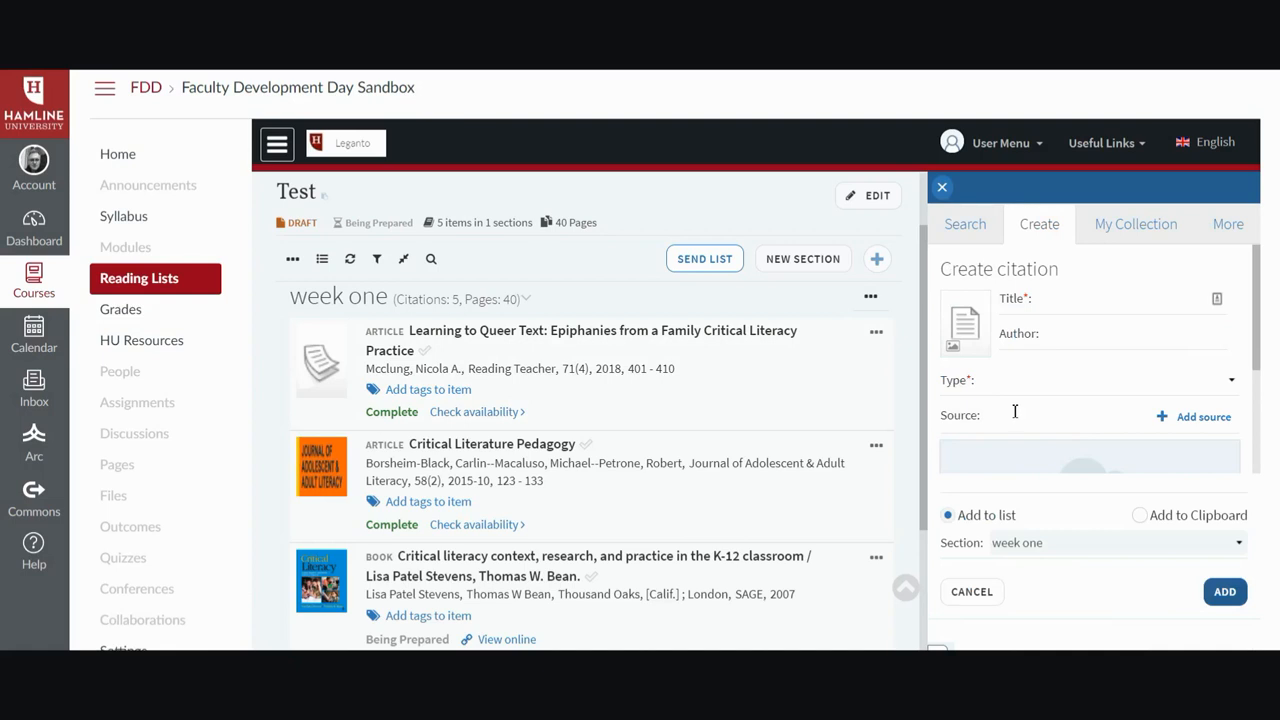
scroll(997, 426, down, 3)
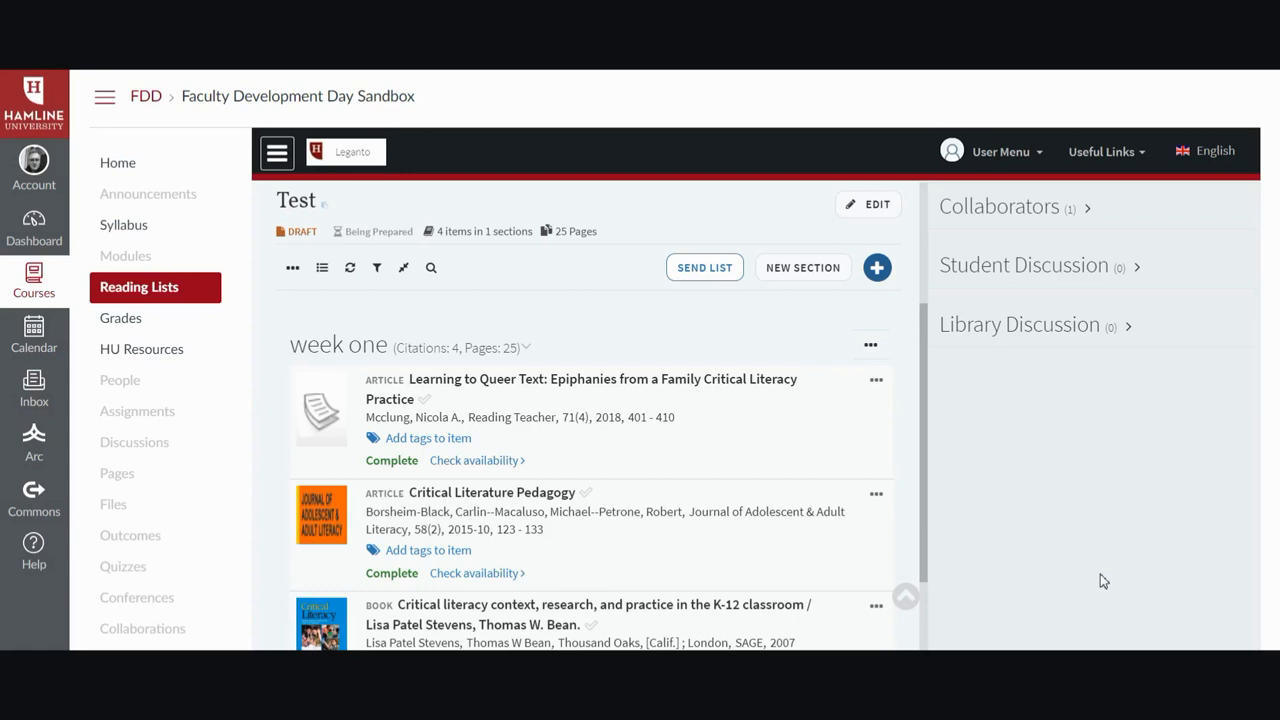
Tag the "Learning to Queer Text" article with 3 Hour Loan (Course Reserves) and Digitize portion (fair use claim), and save.
click(459, 440)
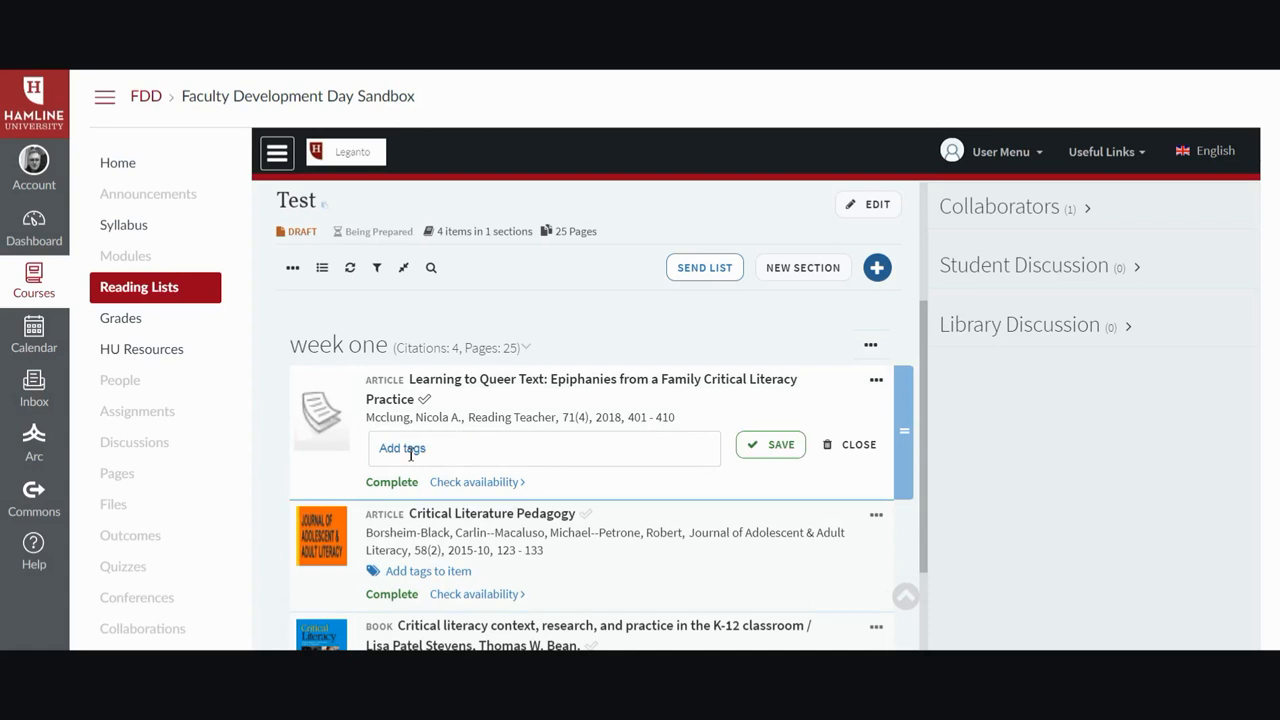
click(410, 452)
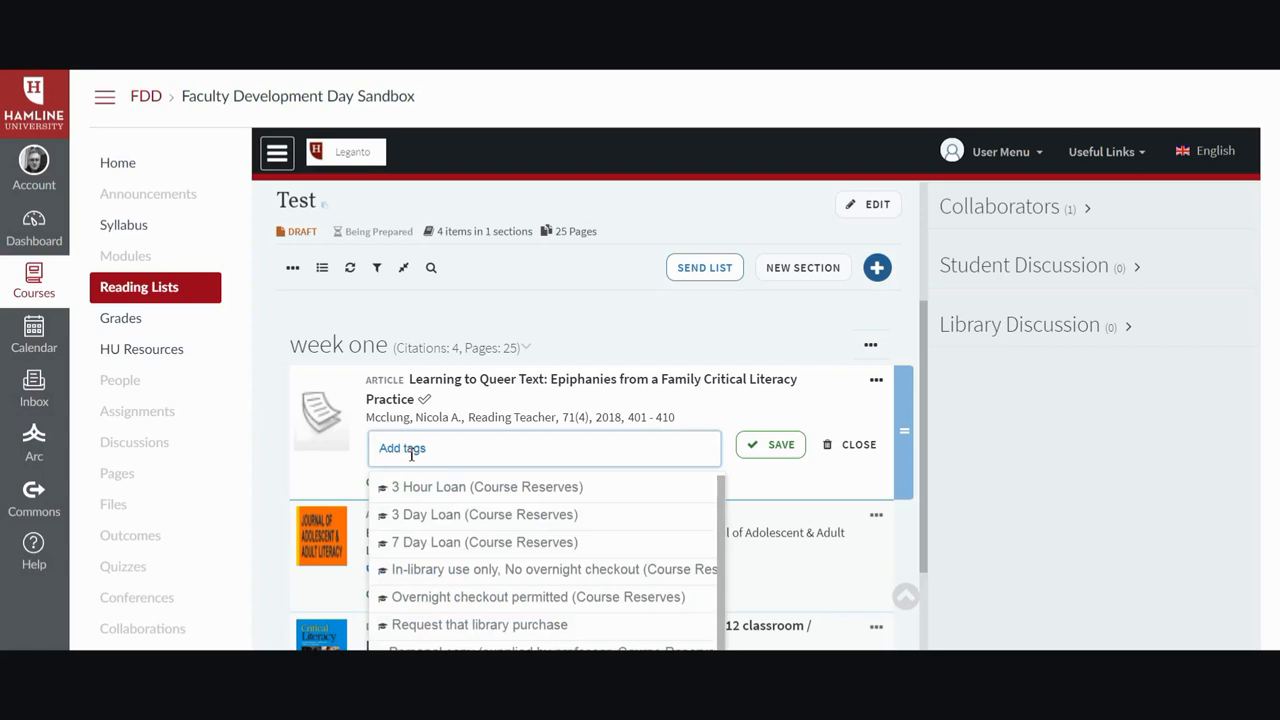
click(464, 492)
scroll(460, 575, down, 1)
click(457, 609)
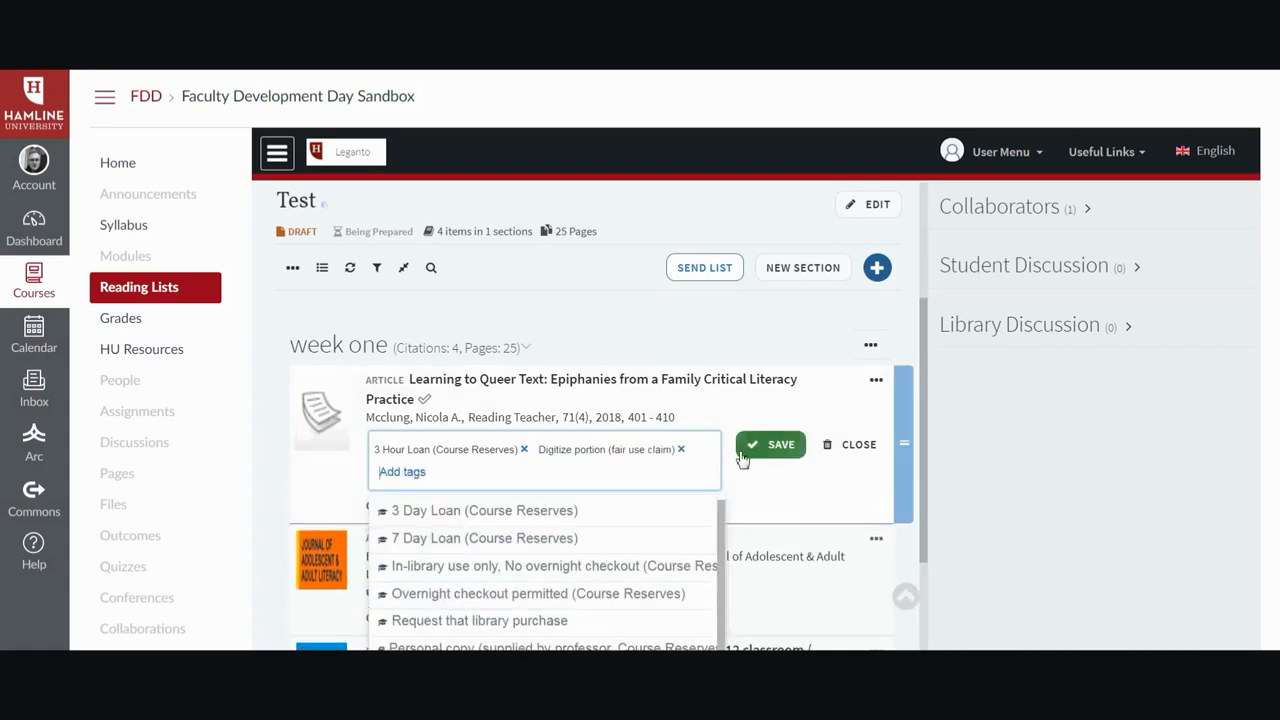
click(776, 451)
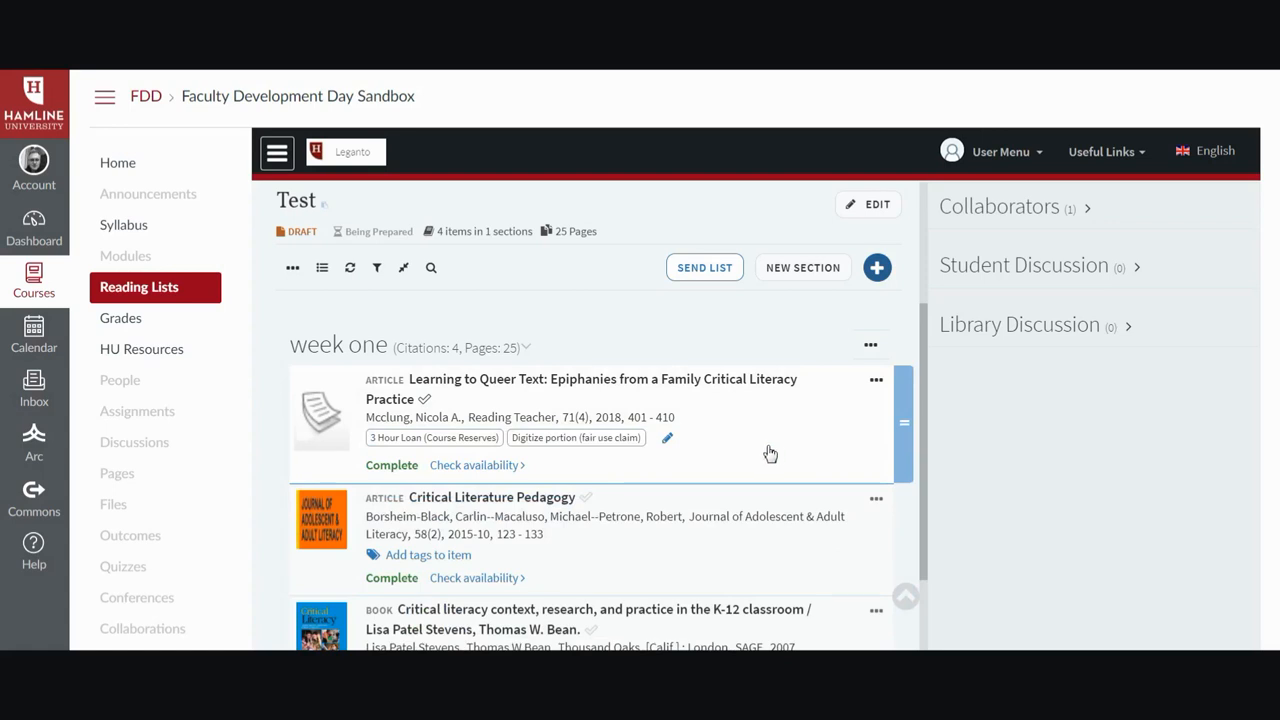
Open the "Learning to Queer Text" article's details and review its links, due date, notes and visibility options.
click(755, 448)
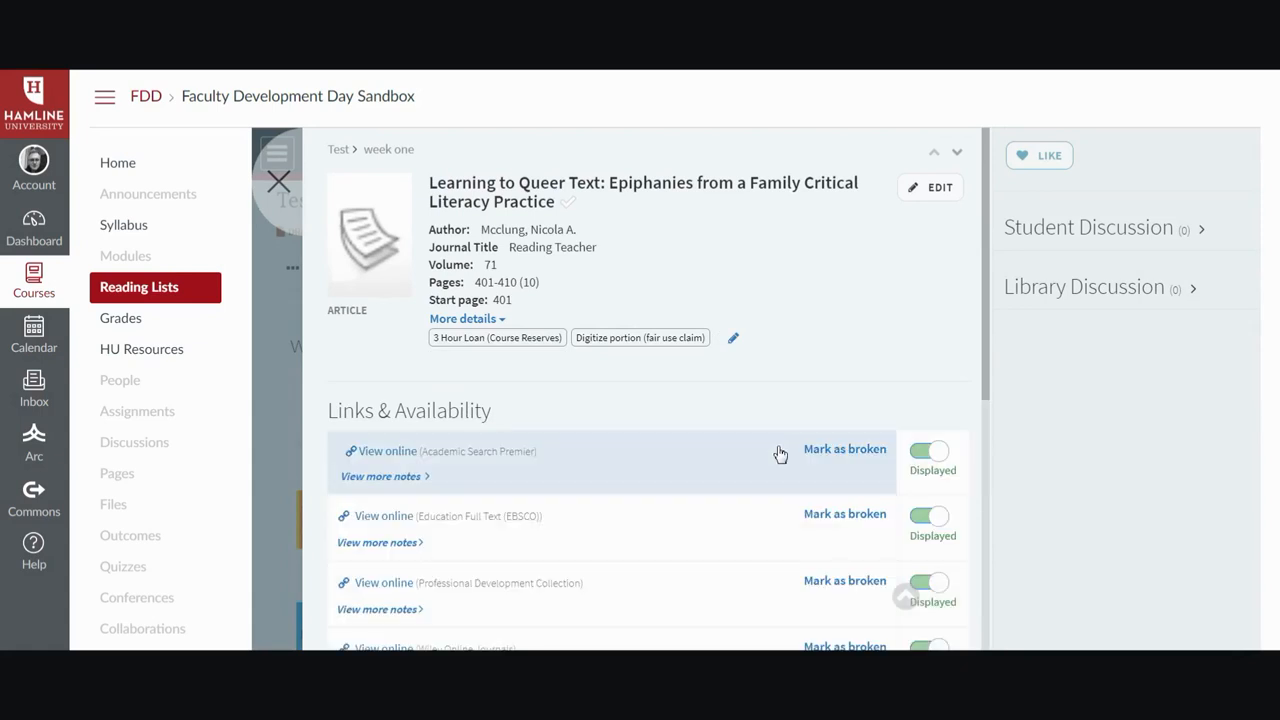
scroll(729, 443, down, 1)
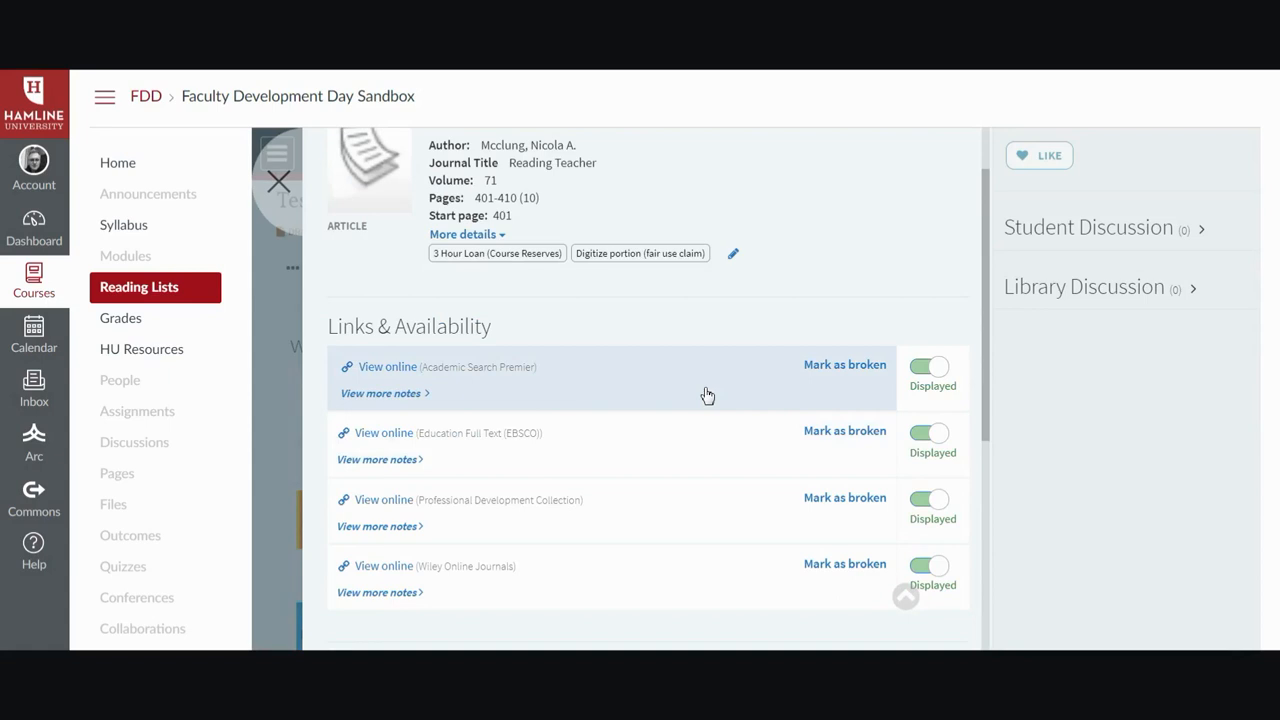
scroll(705, 400, down, 3)
scroll(700, 404, down, 2)
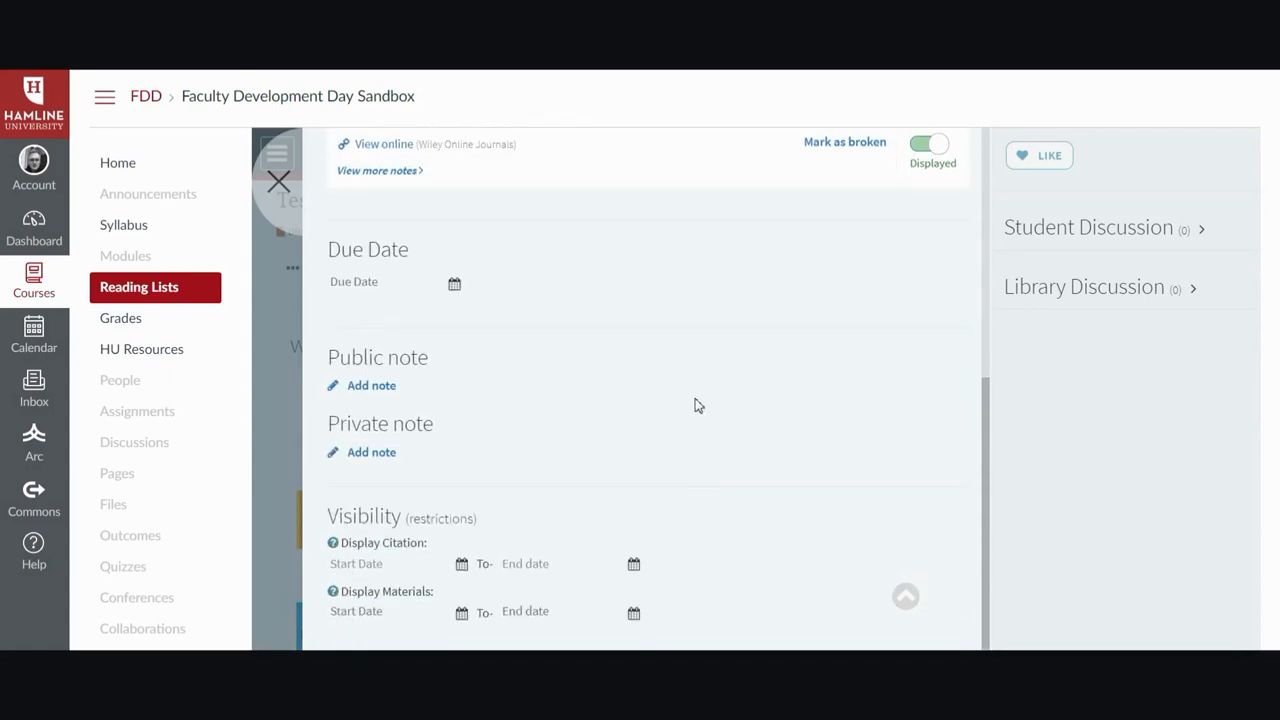
scroll(697, 406, down, 1)
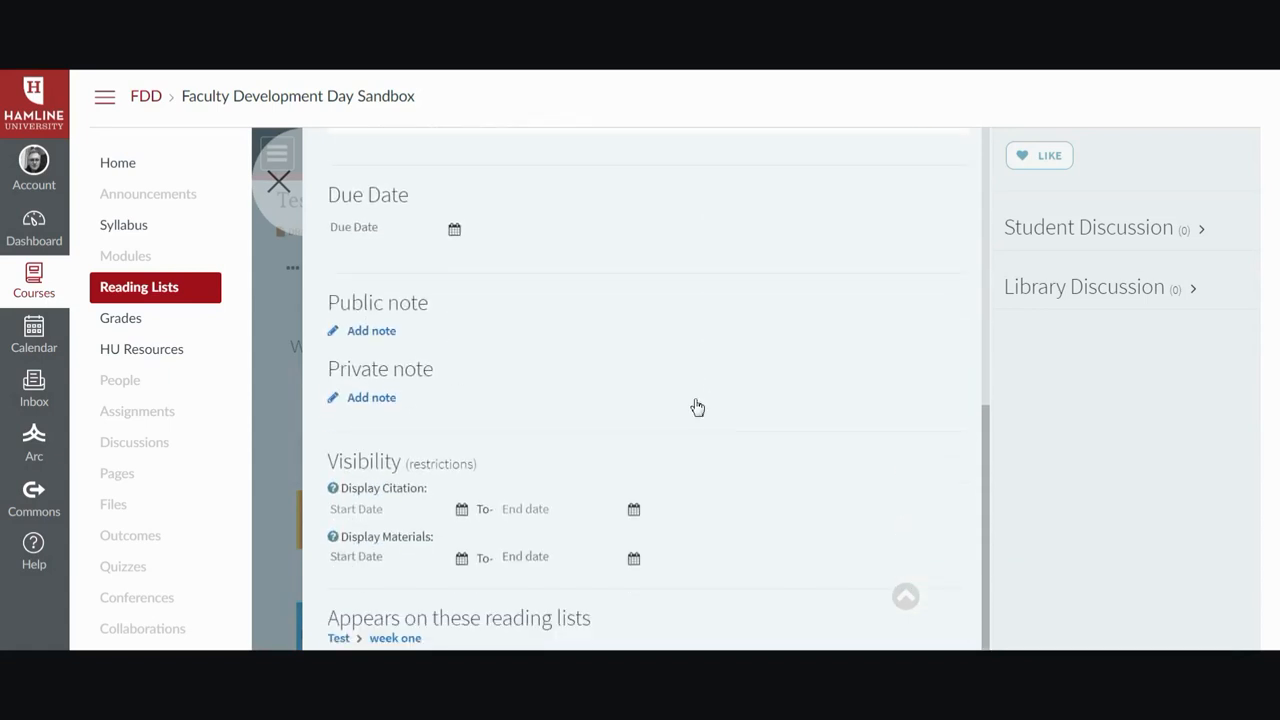
click(278, 181)
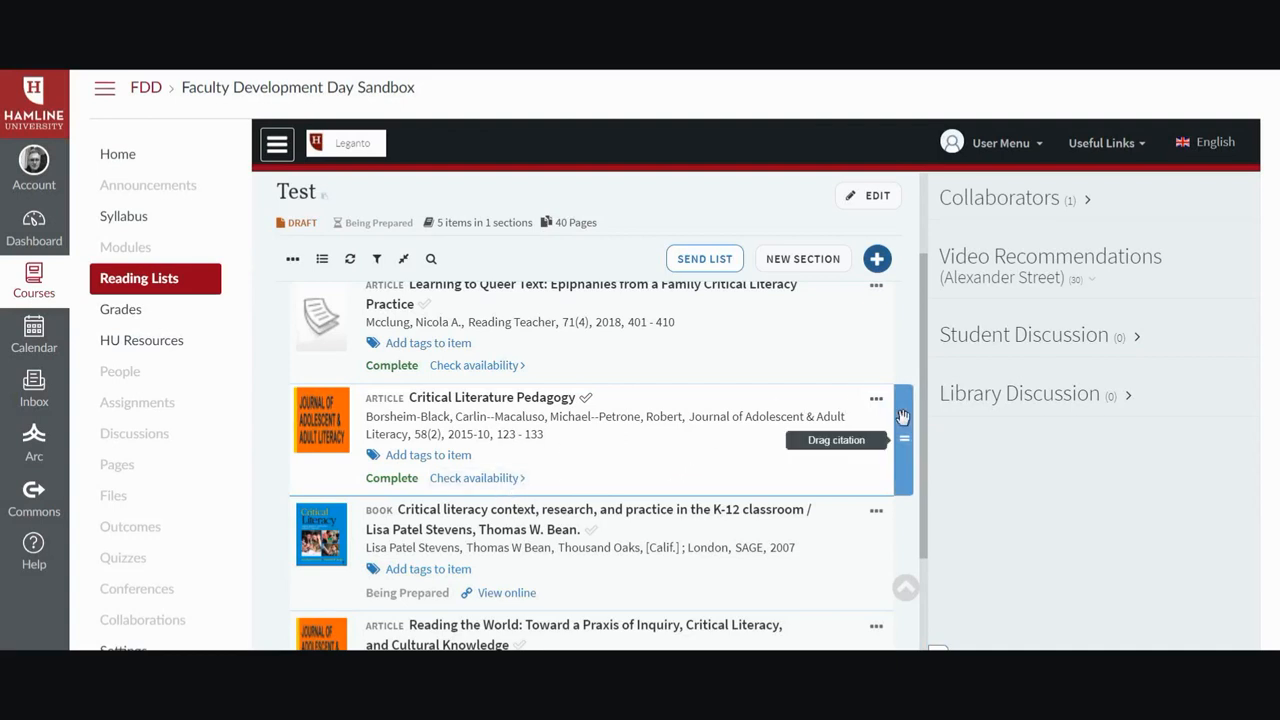
Move the "Critical Literature Pedagogy" article below "Reading the World" in the week one section.
drag(901, 418, 735, 507)
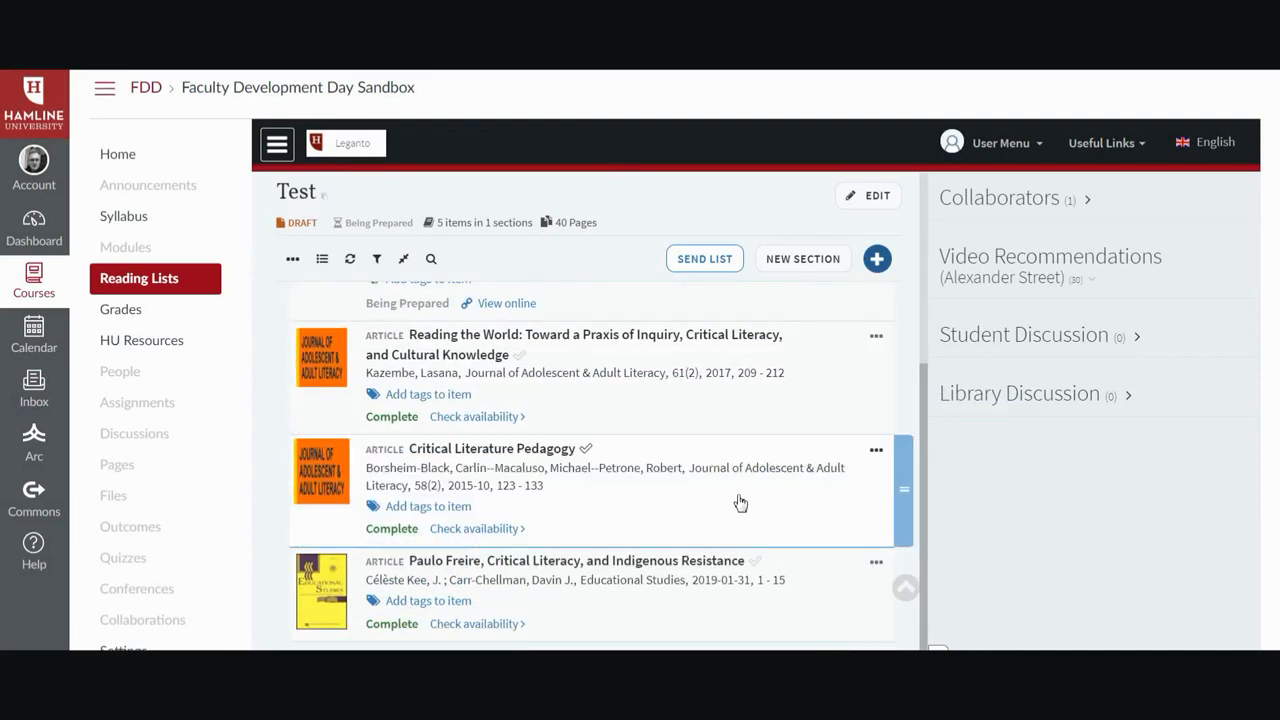
scroll(560, 470, up, 2)
scroll(536, 468, up, 2)
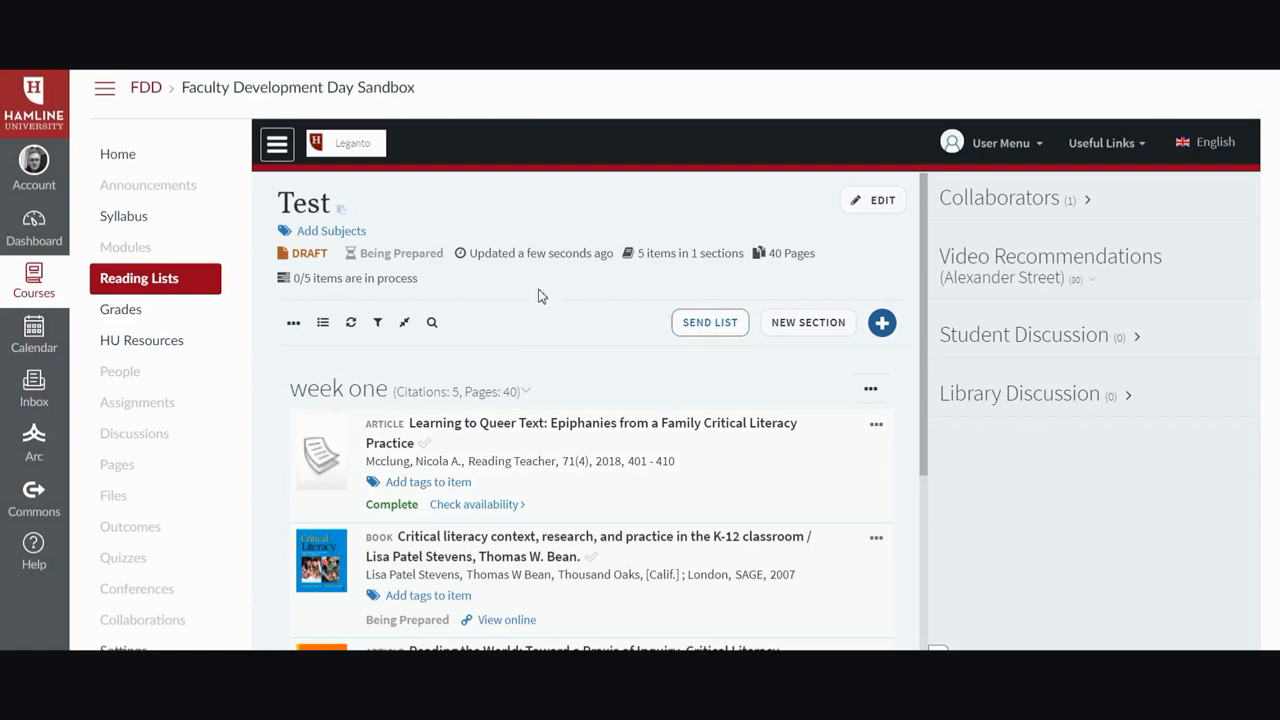
Send the reading list to the library for processing, and open and close the list's course association settings.
click(714, 330)
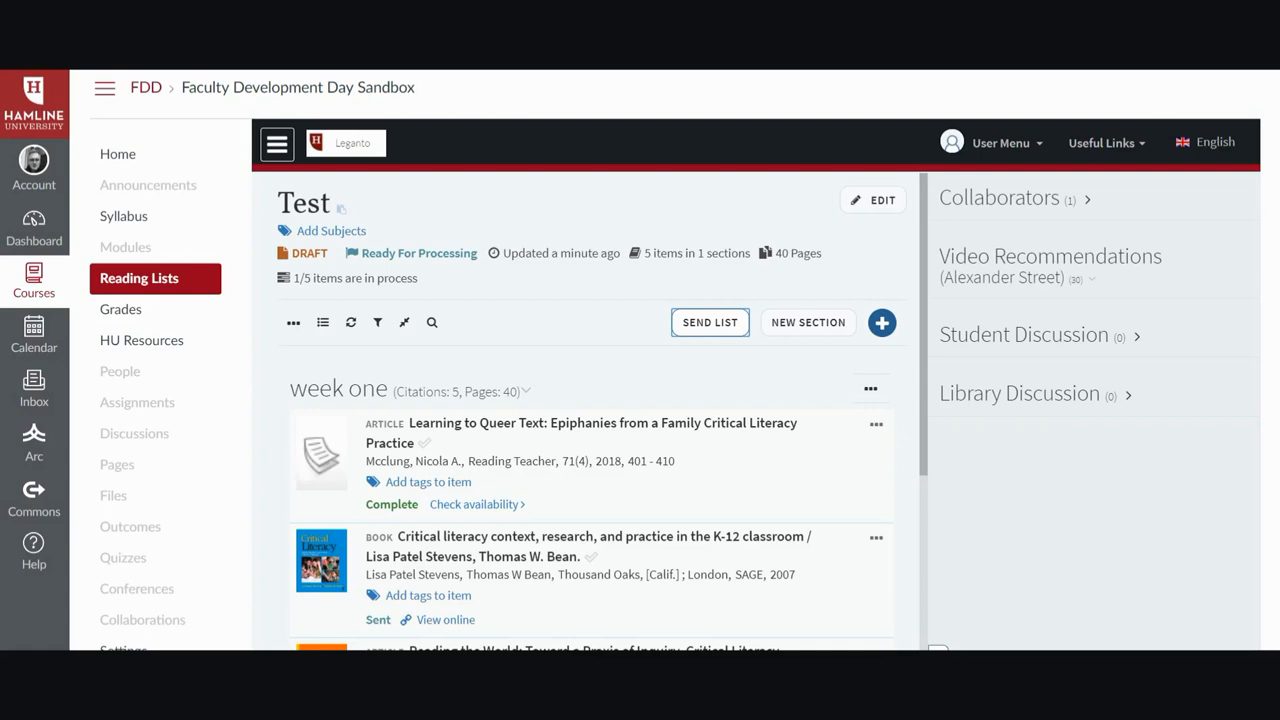
click(294, 325)
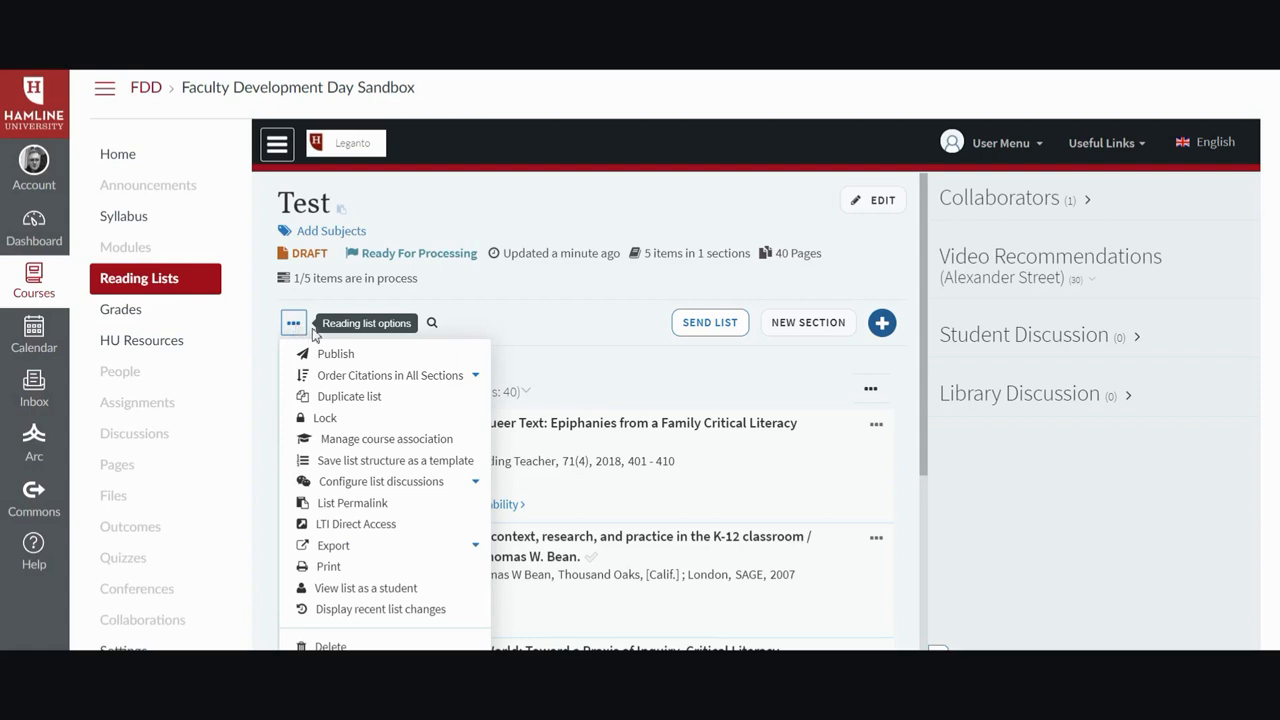
click(376, 441)
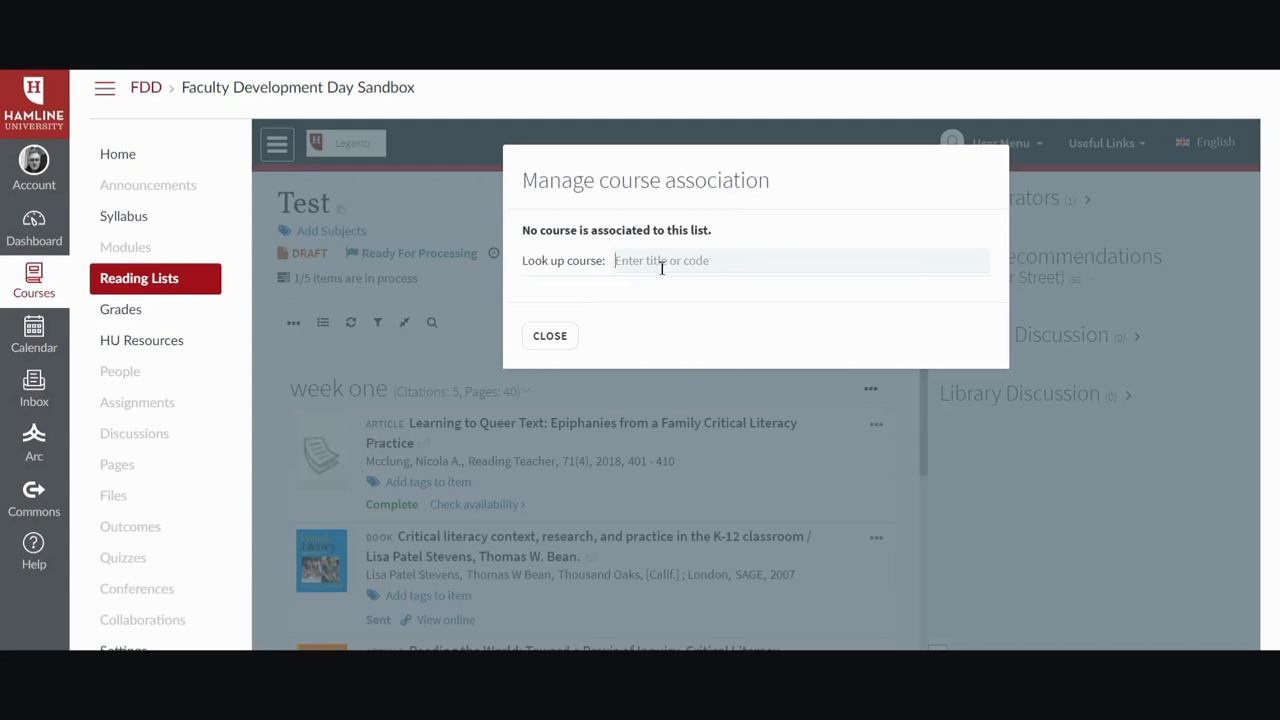
click(550, 340)
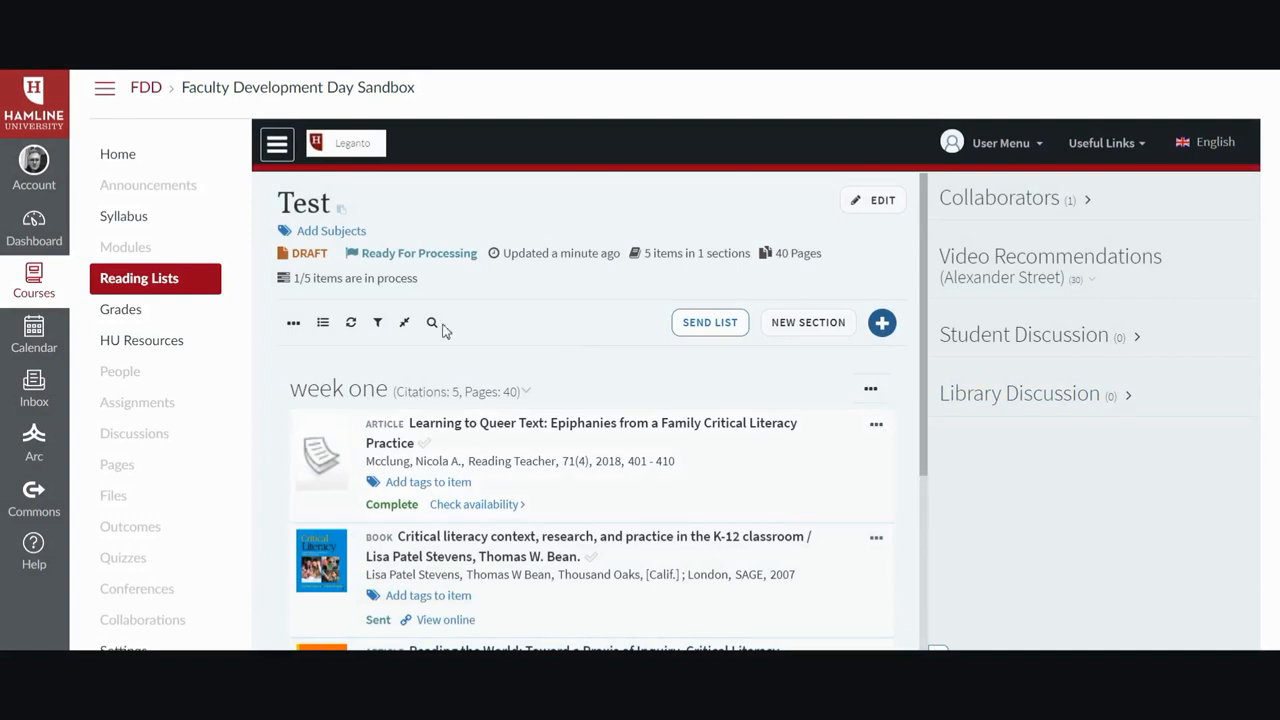
Open the Publish list dialog to review its audience options, closing it without publishing.
click(296, 325)
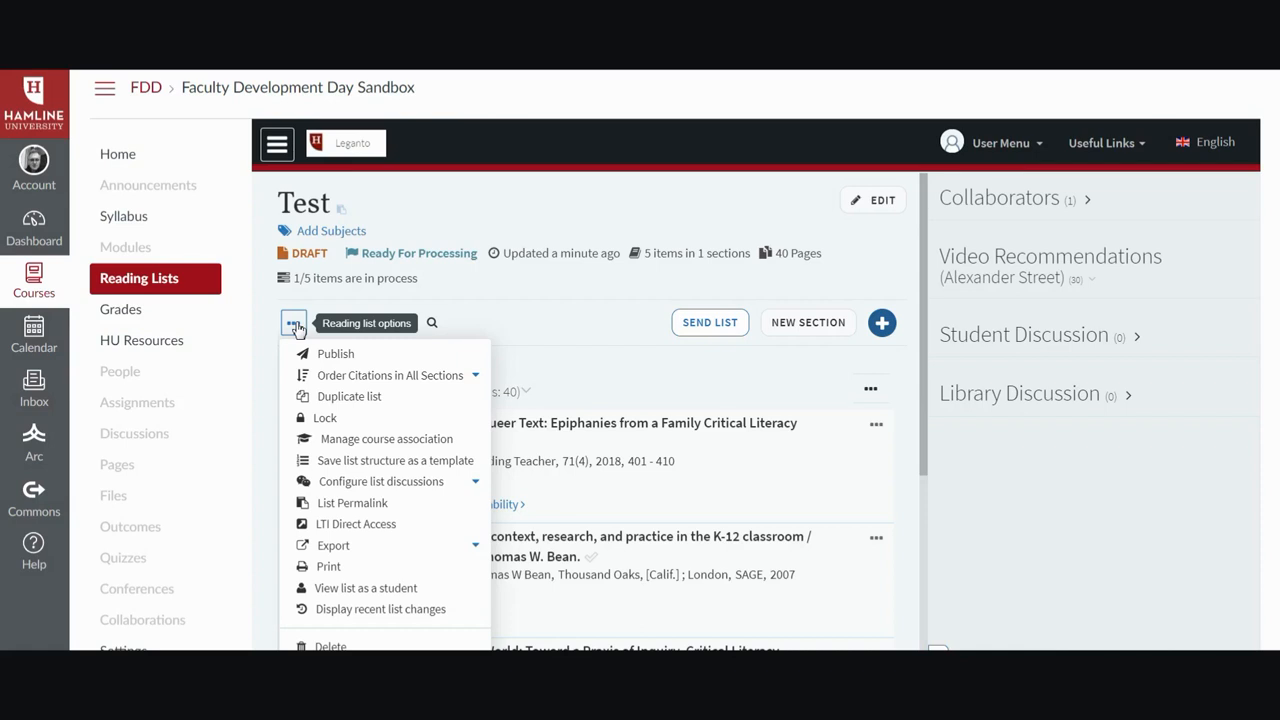
click(330, 354)
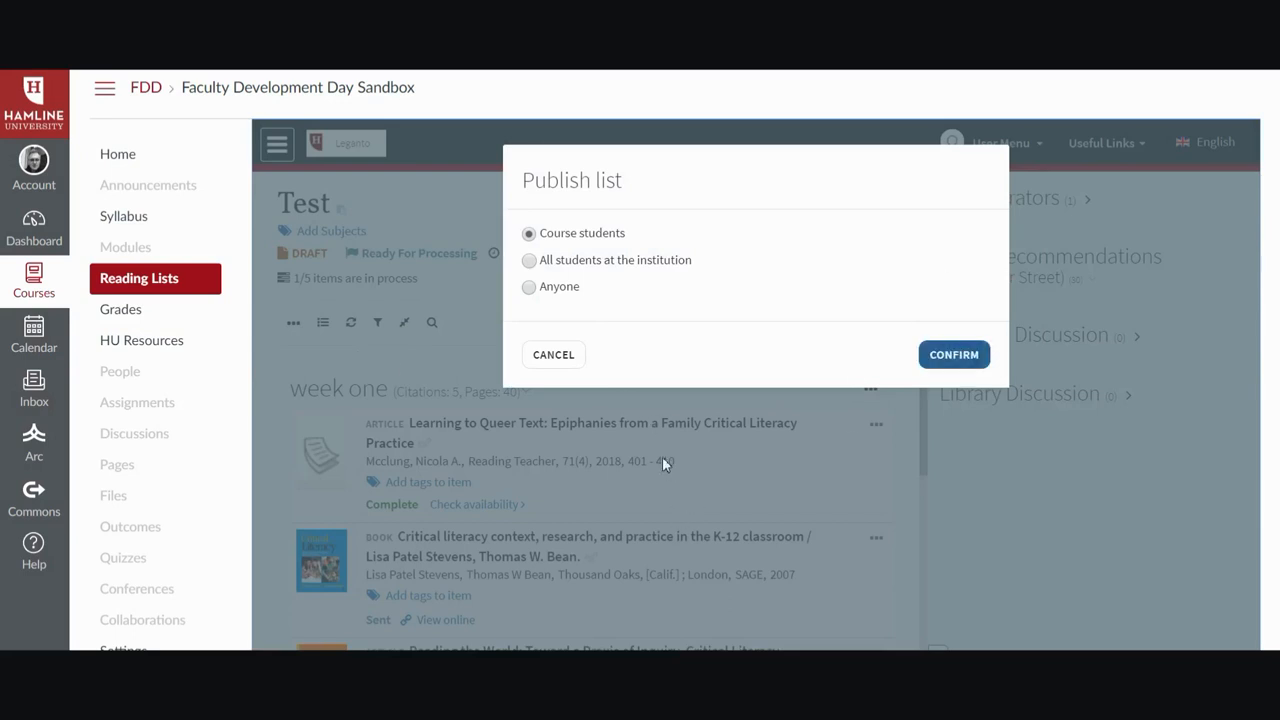
click(624, 460)
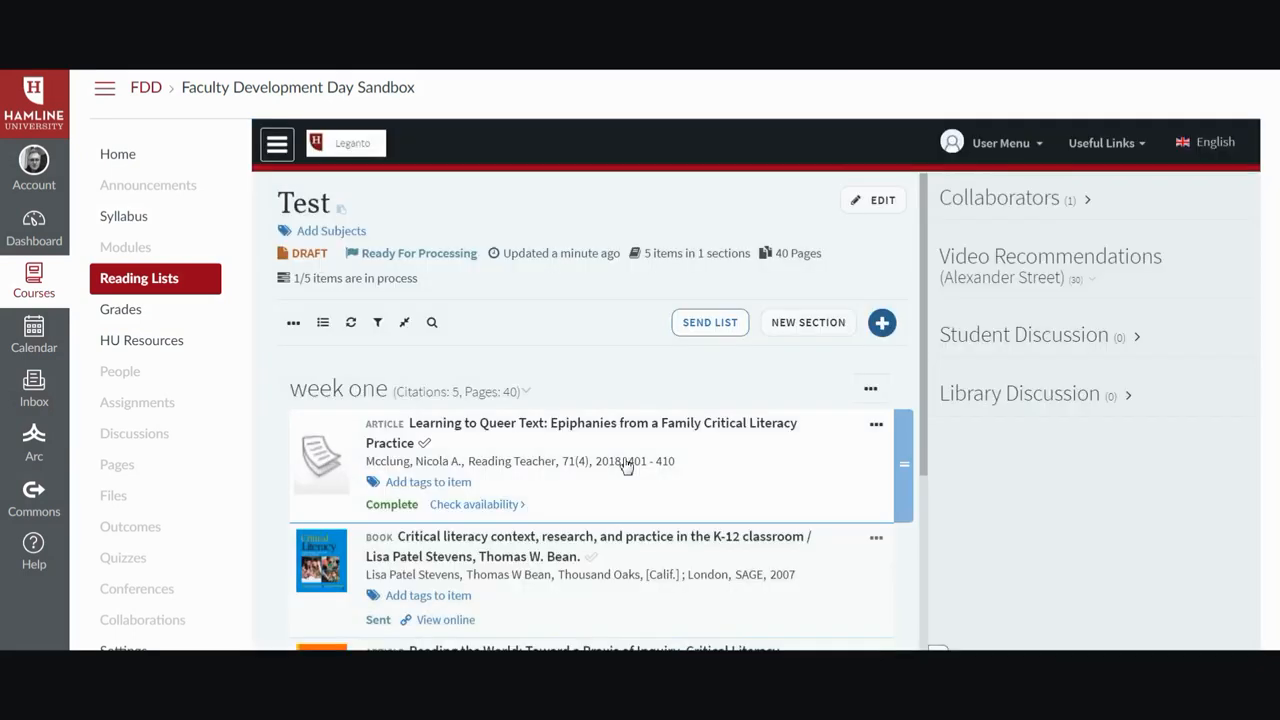